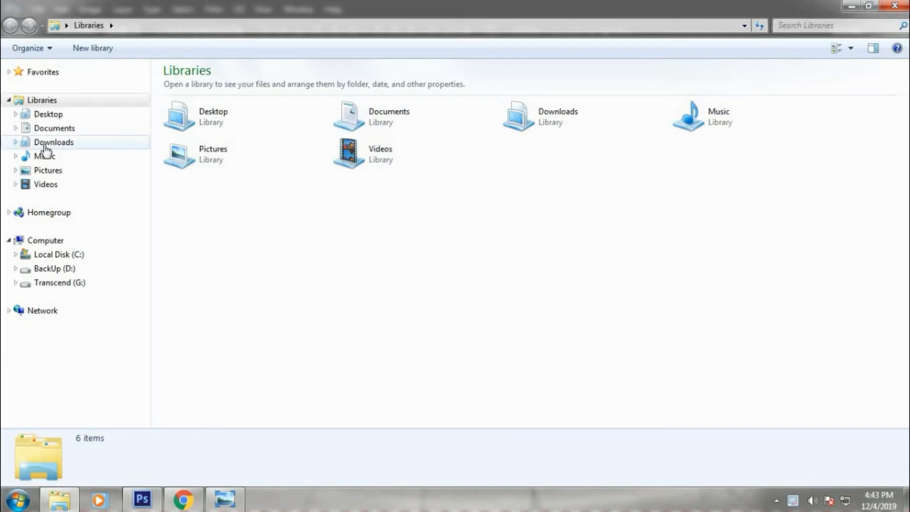
In Downloads, select the baby photos _MG_0092, _MG_0087 and _MG_0133 sc.jpg for the card.
left_click(45, 144)
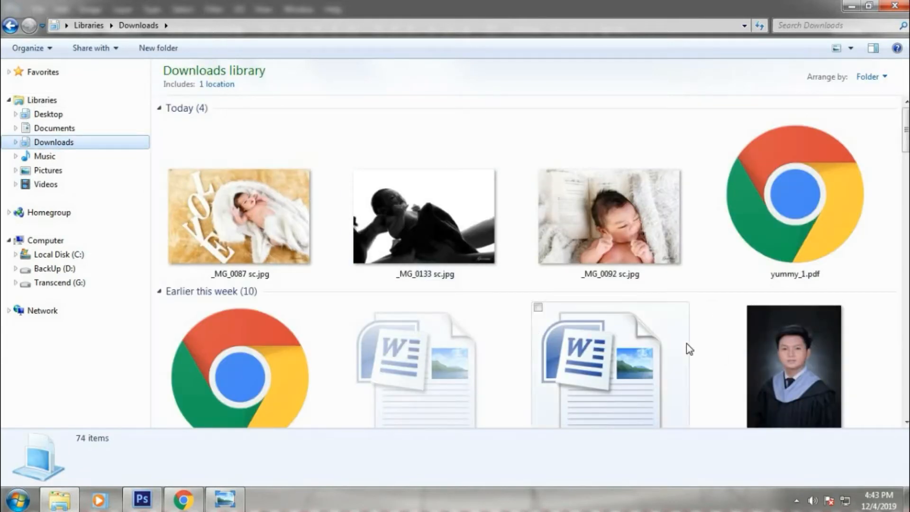
left_click(611, 237)
left_click(282, 251, "ctrl")
left_click(427, 223, "ctrl")
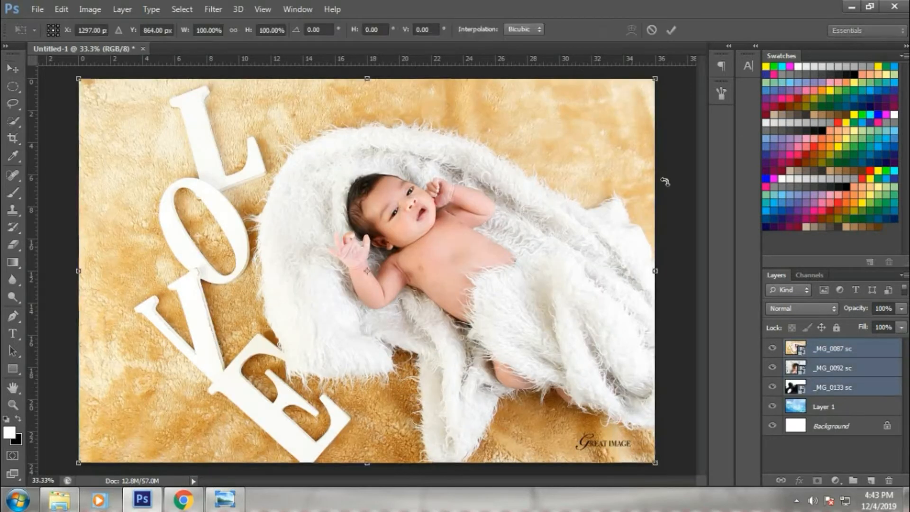
Shrink the placed photo; move LOVE photo lower right, book photo left, black-and-white upper right.
left_click_drag(661, 81, 487, 174)
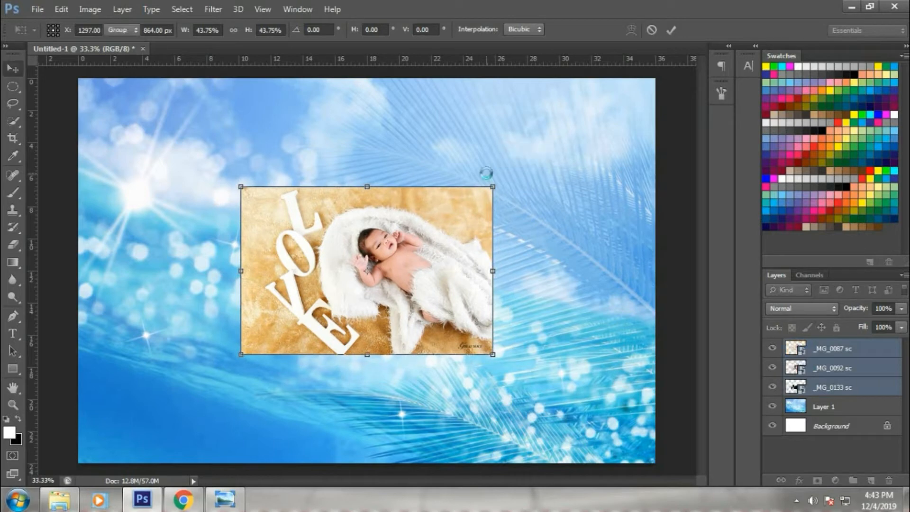
right_click(421, 298)
left_click(435, 306)
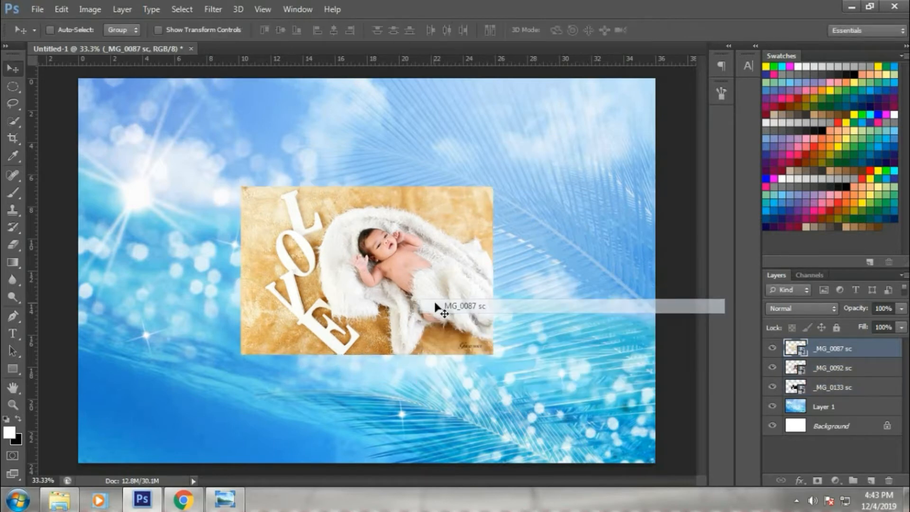
left_click_drag(434, 306, 569, 390)
left_click_drag(355, 290, 222, 199)
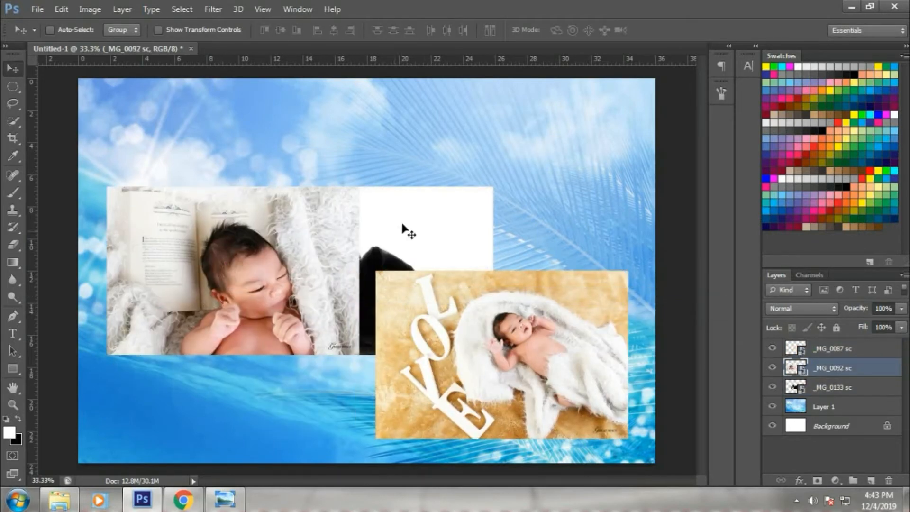
left_click_drag(406, 229, 516, 150)
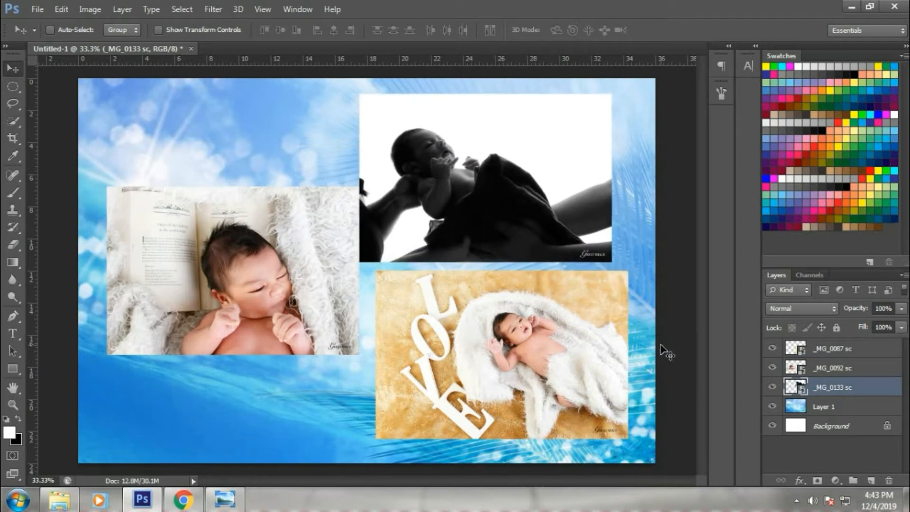
Select the book, LOVE and _MG_0092 sc photo layers in turn, then hide the black-and-white photo.
right_click(333, 320)
left_click(346, 330)
right_click(498, 362)
left_click(511, 371)
right_click(240, 291)
left_click(256, 299)
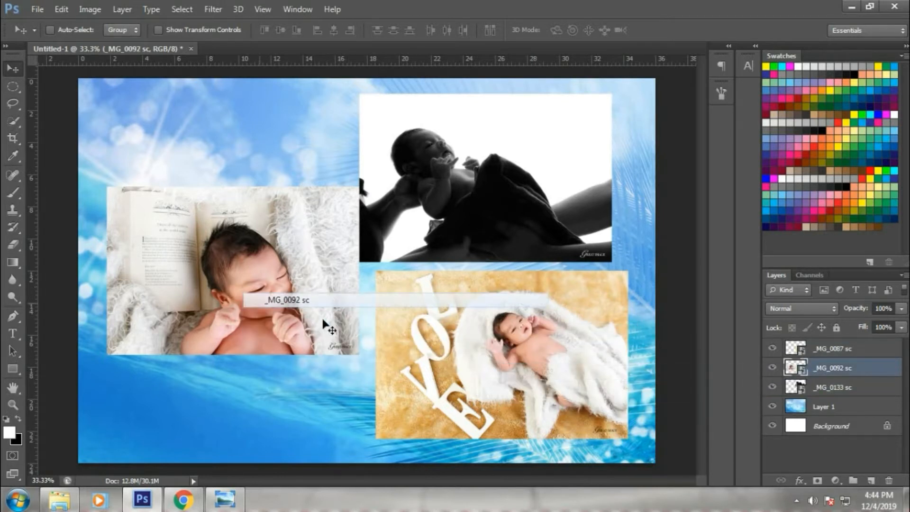
right_click(198, 321)
left_click(212, 329)
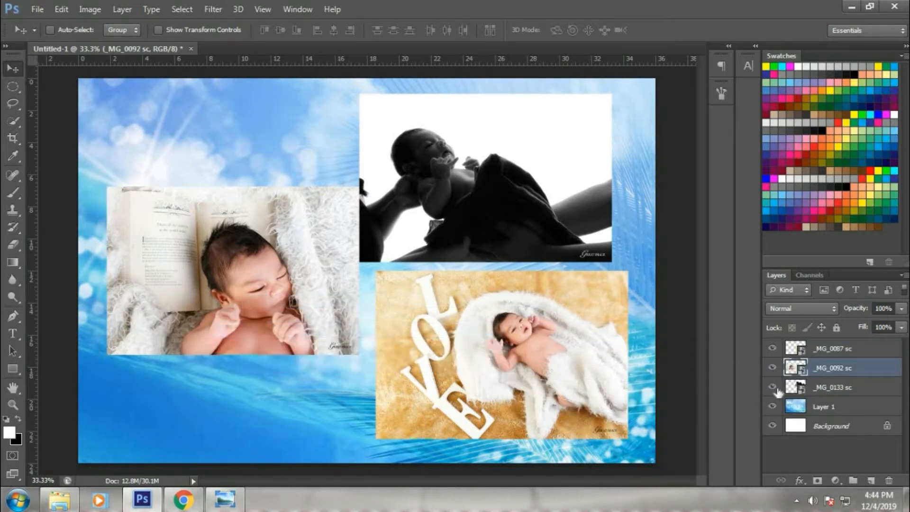
left_click(773, 387)
Hide the book photo and move the _MG_0087 sc LOVE photo up and left.
left_click(772, 368)
right_click(457, 347)
left_click(467, 355)
left_click_drag(478, 360, 401, 310)
right_click(494, 313)
left_click(501, 322)
left_click_drag(498, 334, 372, 323)
Rotate the LOVE photo about 22 degrees, enlarge it twice, and shift it up-left.
key("ctrl+t")
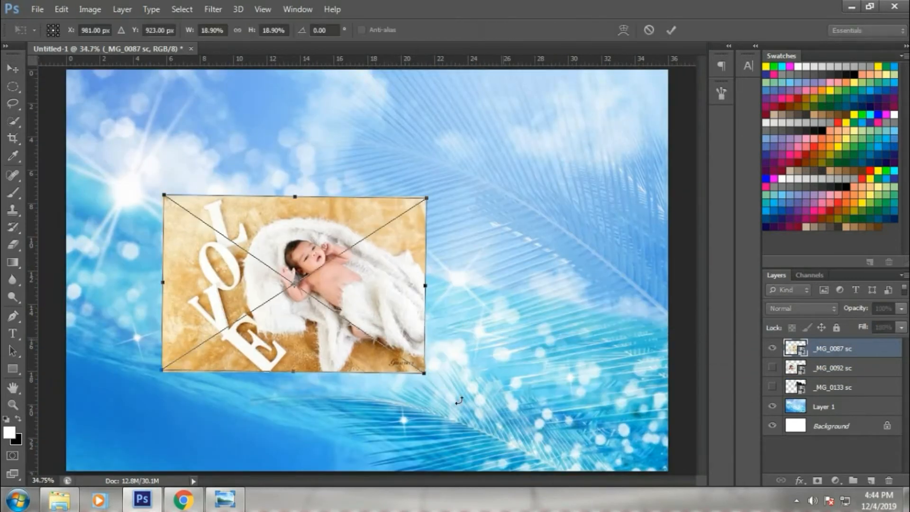
left_click_drag(457, 400, 403, 451)
left_click_drag(448, 252, 579, 247)
key("Return")
left_click_drag(394, 316, 371, 308)
key("ctrl+t")
left_click_drag(458, 198, 562, 177)
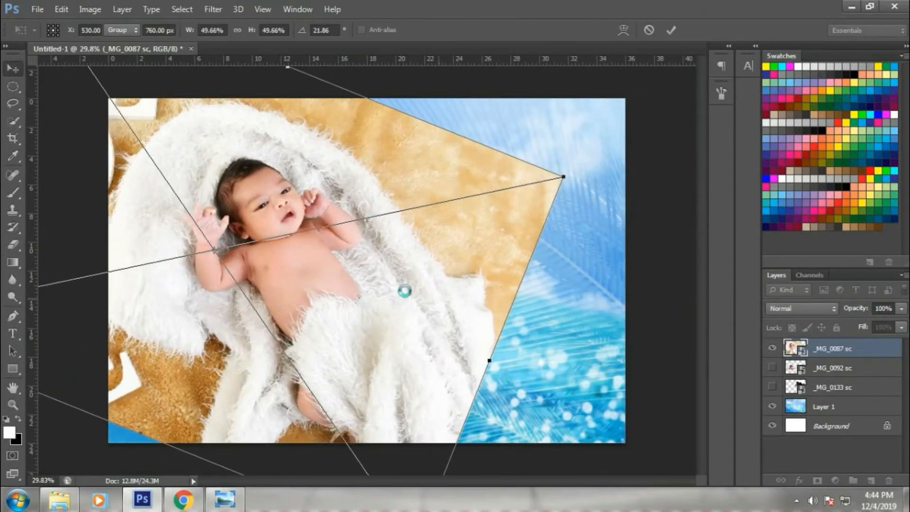
key("Return")
mouse_move(386, 341)
left_mouse_down()
mouse_move(308, 315)
mouse_move(305, 323)
left_mouse_up()
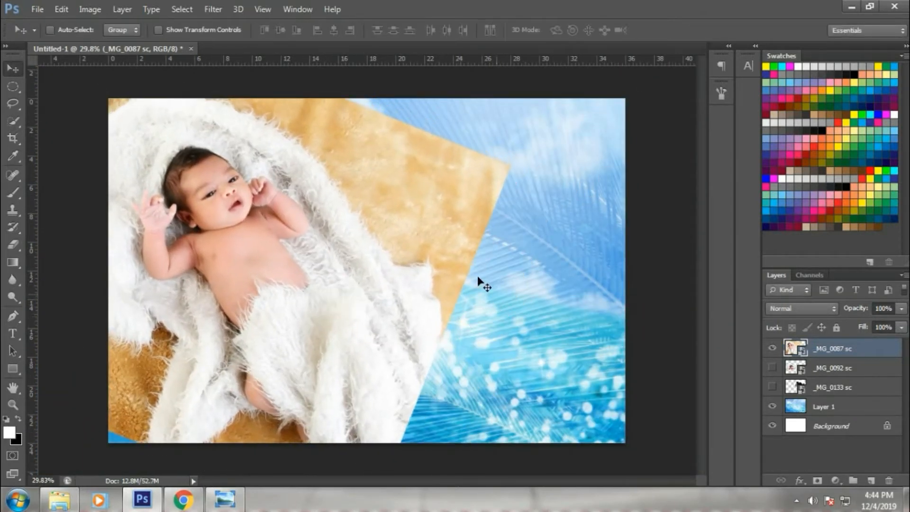
Rasterize the LOVE photo and erase its orange backdrop, fading lower edges into the blue.
key("e")
left_click(448, 270)
key("Return")
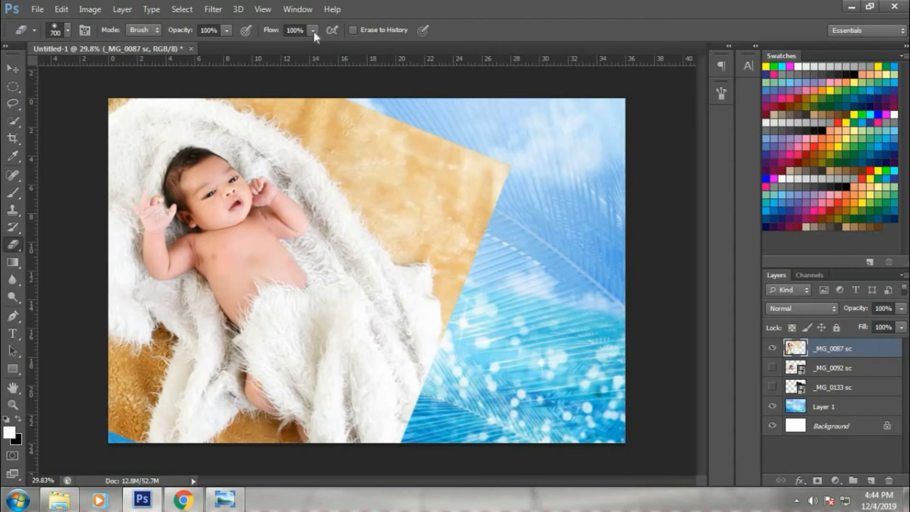
left_click_drag(299, 51, 292, 51)
mouse_move(474, 175)
left_mouse_down()
mouse_move(386, 147)
mouse_move(341, 116)
mouse_move(441, 246)
left_mouse_up()
mouse_move(457, 313)
left_mouse_down()
mouse_move(428, 403)
mouse_move(175, 450)
mouse_move(128, 447)
mouse_move(313, 450)
left_mouse_up()
left_click(13, 69)
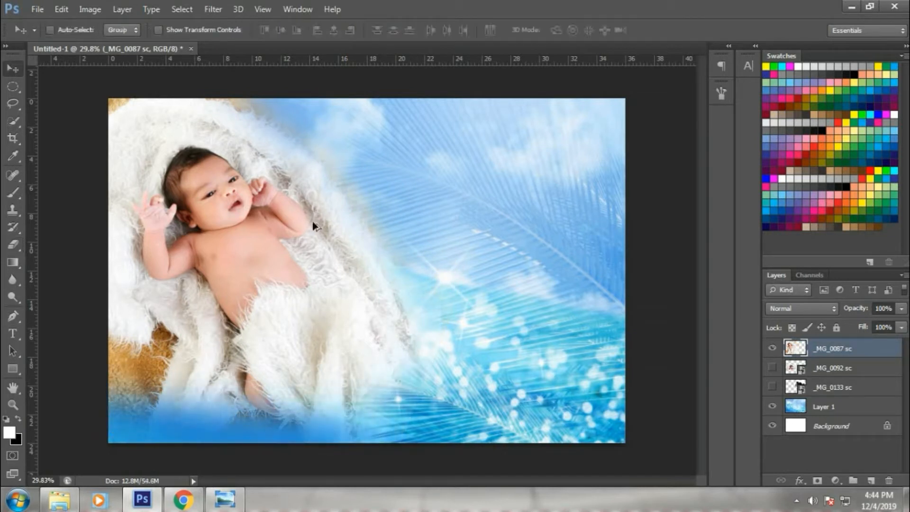
Enlarge the baby layer from its corners, then scale it to about 102%.
scroll(364, 321, "down", 5)
key("ctrl+t")
left_click_drag(428, 383, 446, 399)
left_click_drag(129, 130, 92, 95)
key("Return")
scroll(382, 318, "up", 1)
scroll(382, 318, "up", 1)
key("ctrl+t")
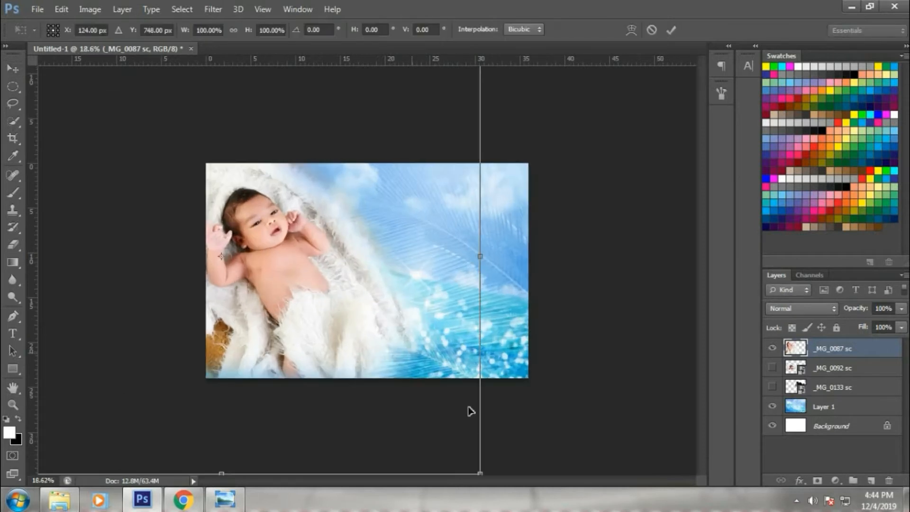
scroll(447, 417, "down", 2)
left_click_drag(443, 404, 440, 397)
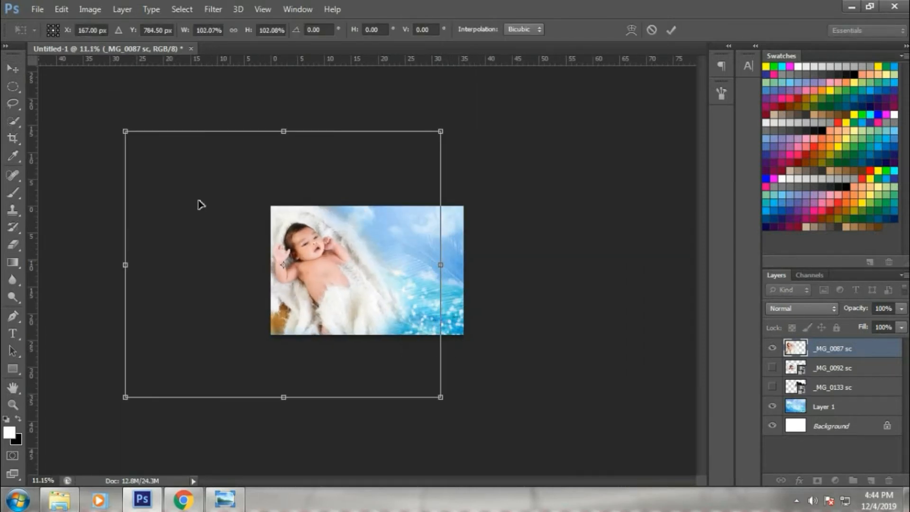
key("Return")
scroll(305, 285, "up", 3)
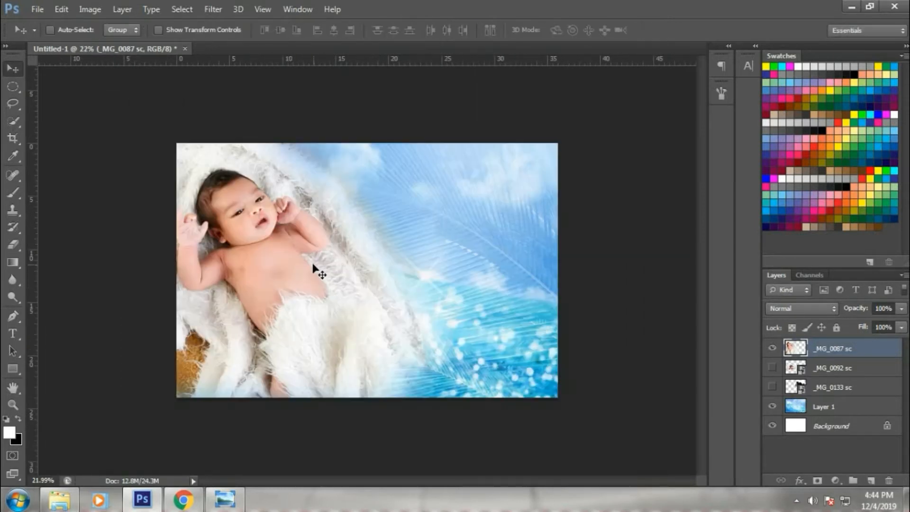
Rotate the baby photo slightly, rescale to about 102%, and begin a text line at the card's centre.
key("ctrl+t")
left_click_drag(640, 374, 561, 386)
key("Return")
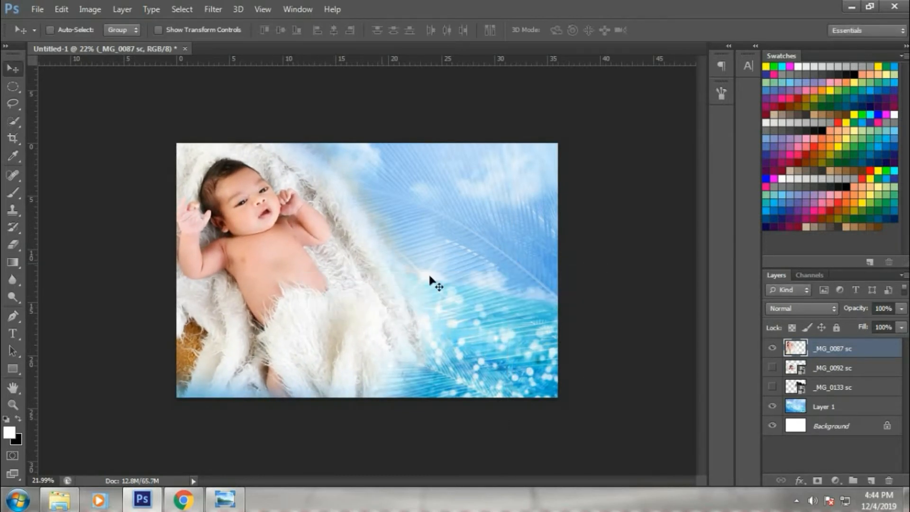
key("ctrl+t")
key("ctrl+0")
left_click_drag(442, 393, 448, 398)
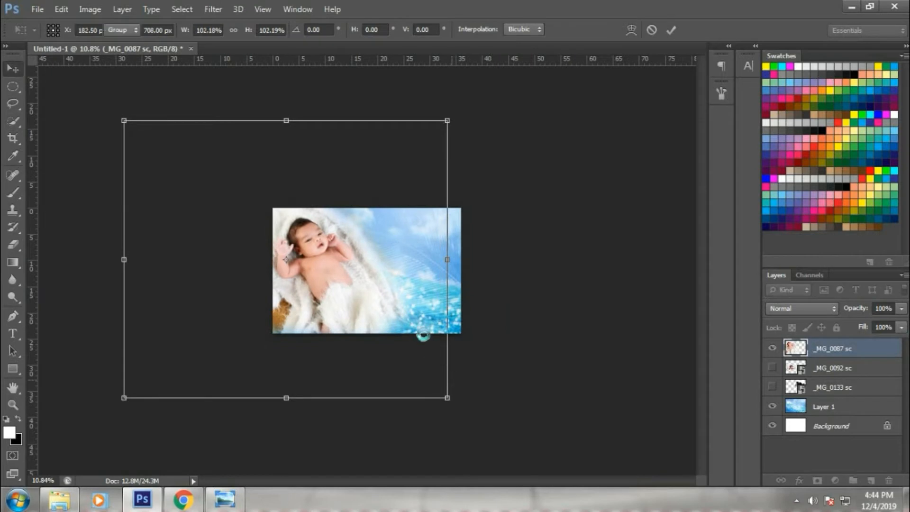
key("Return")
key("ctrl+0")
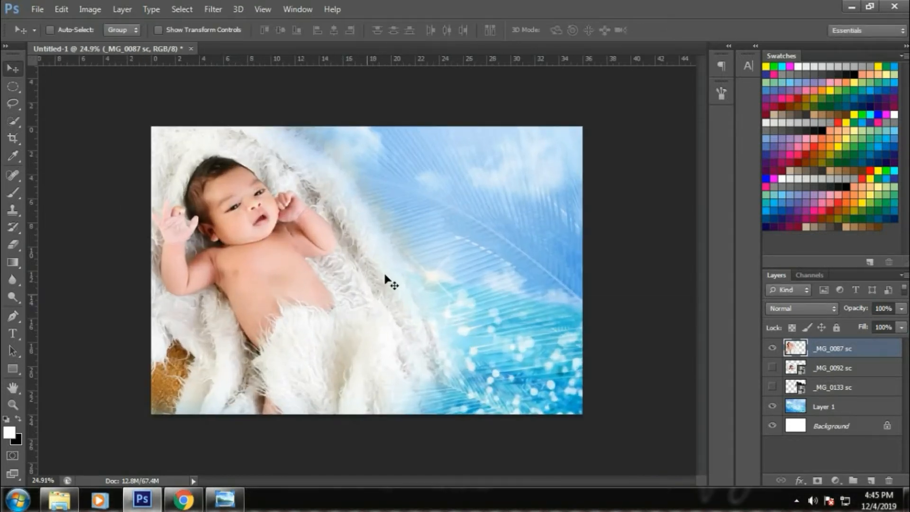
key("t")
left_click(385, 286)
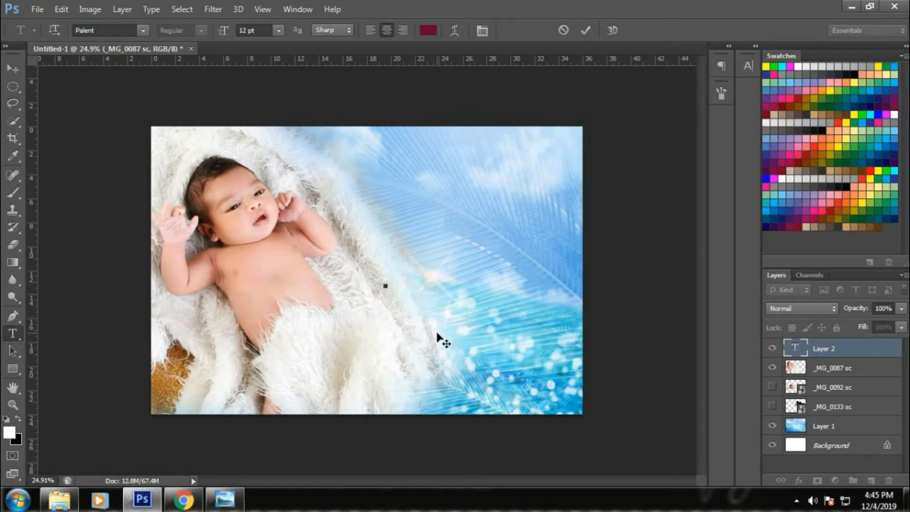
Commit the typed baby name and stretch the text layer much larger.
key("ctrl+Return")
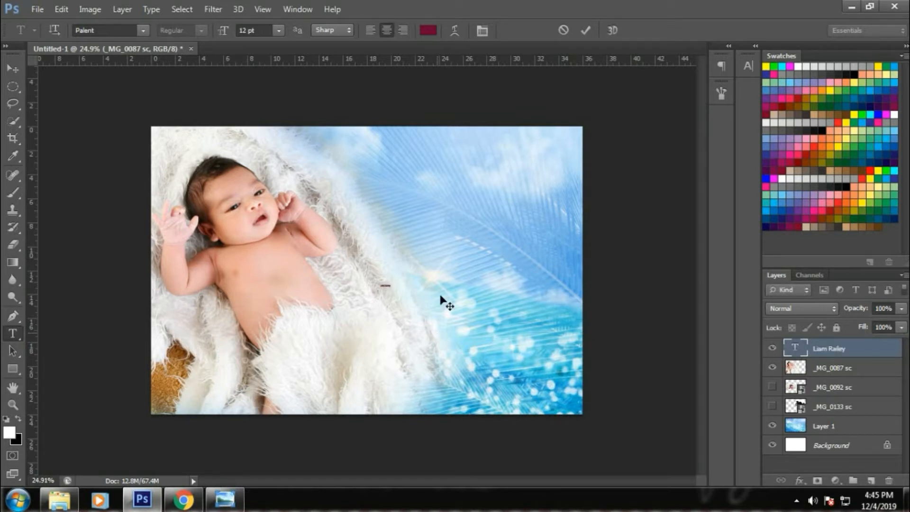
key("ctrl+t")
left_click_drag(391, 283, 390, 260)
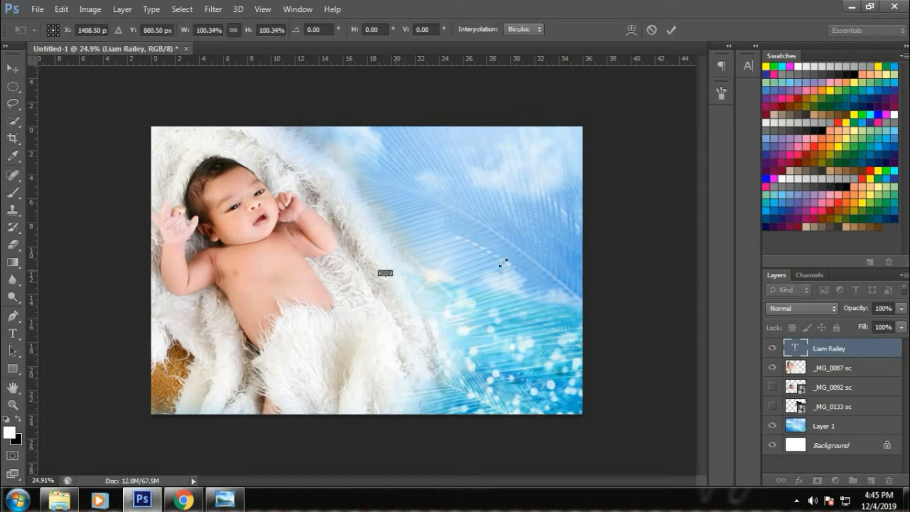
key("Return")
Set the name text colour to a bright blue.
left_click(748, 65)
left_click(707, 141)
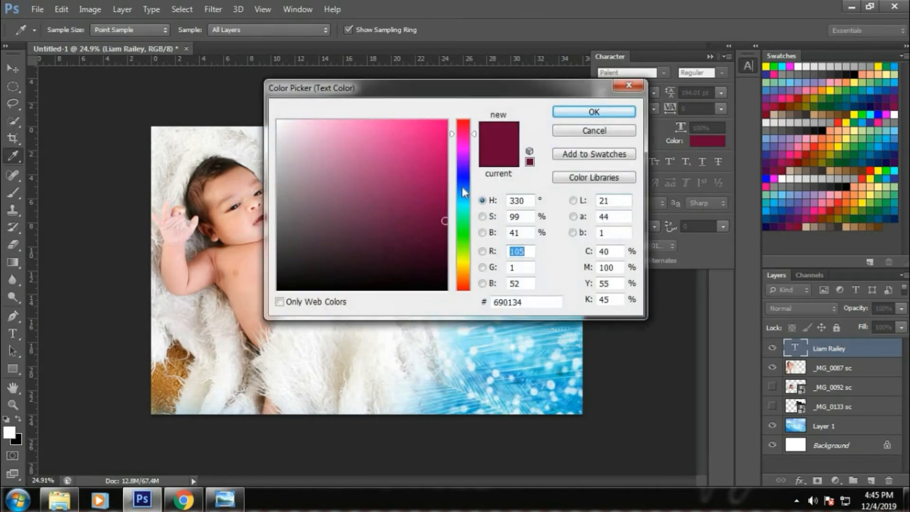
left_click_drag(462, 188, 463, 184)
left_click(446, 120)
left_click(594, 112)
Try several fonts for the name and settle on Valentine Vibes.
left_click(608, 72)
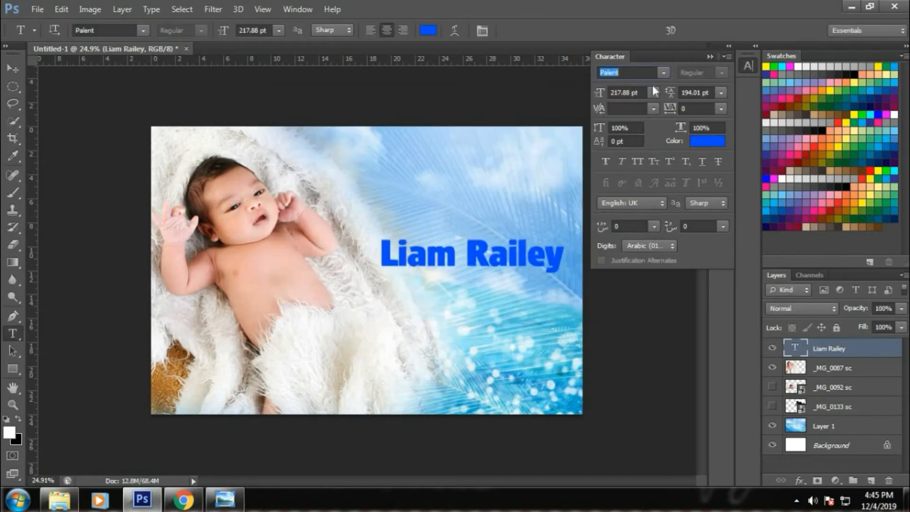
key("Down")
left_click(662, 73)
left_click(736, 291)
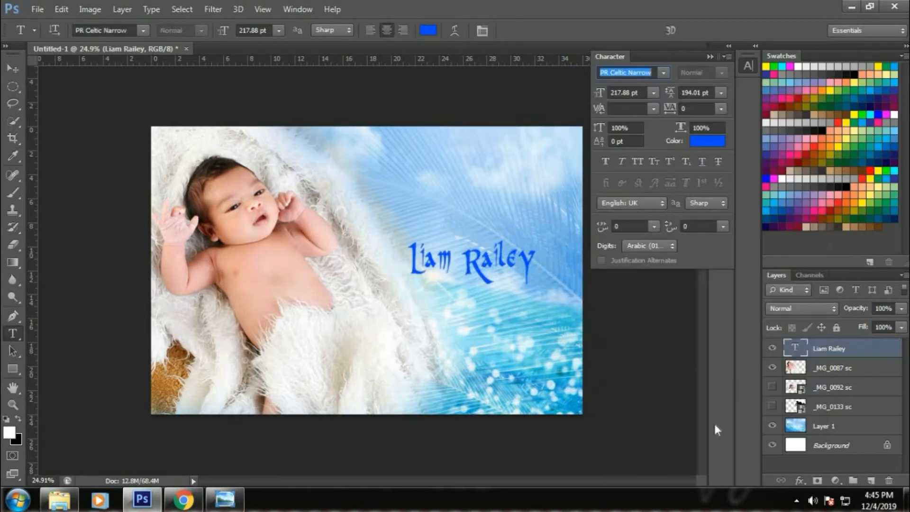
key("Down")
key("Down")
left_click(663, 72)
left_click(687, 407)
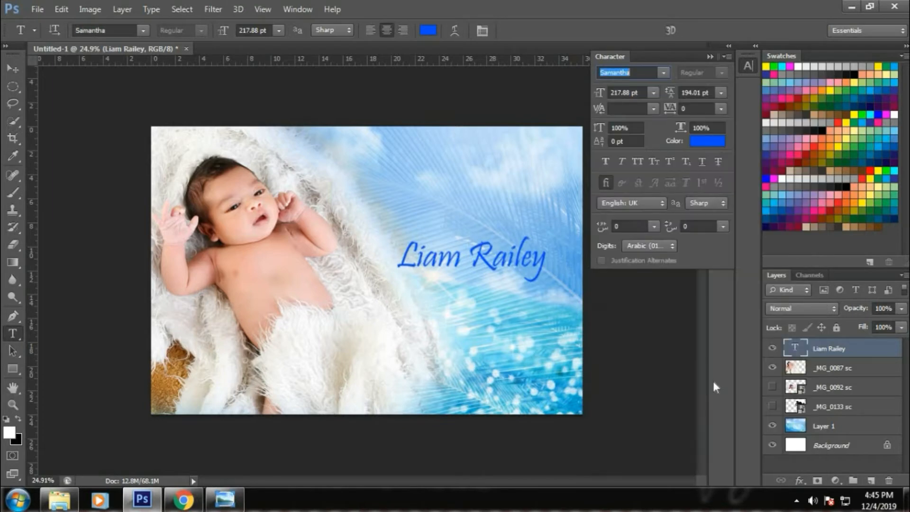
key("Down")
key("Down")
key("Up")
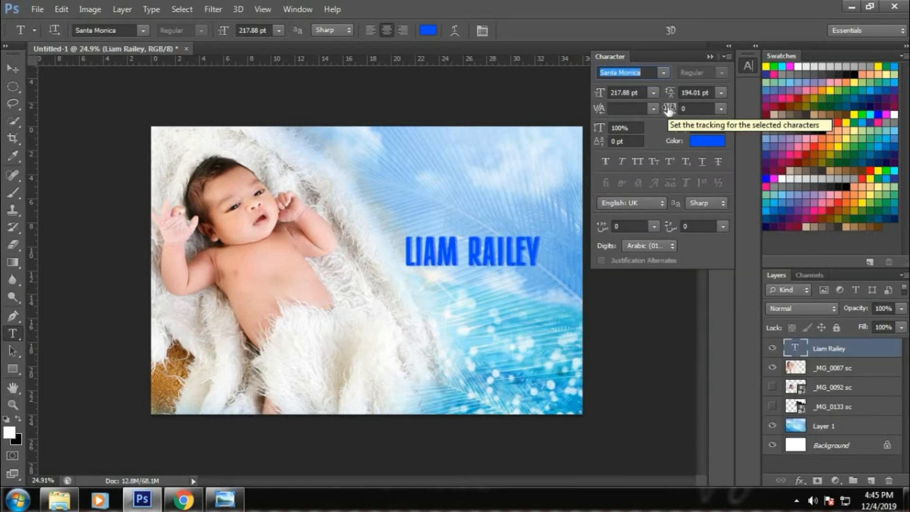
left_click(662, 72)
left_click(766, 437)
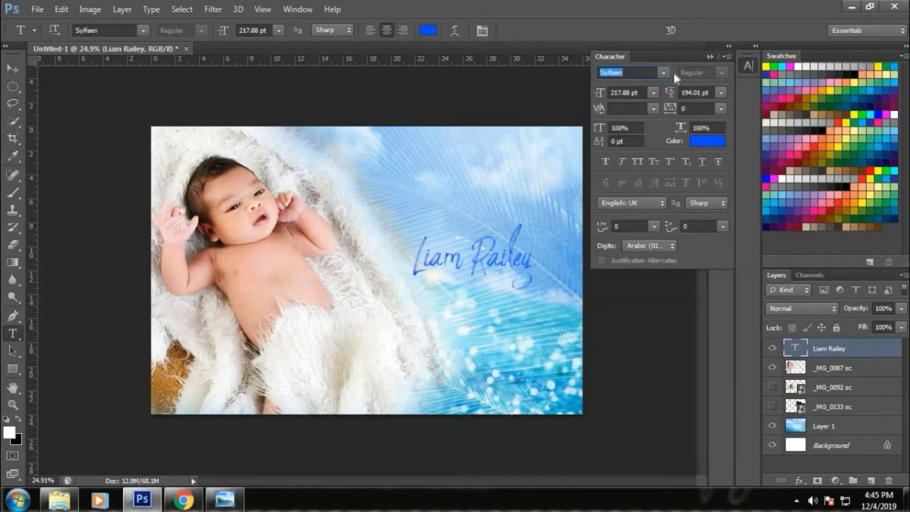
left_click(662, 73)
left_click(812, 413)
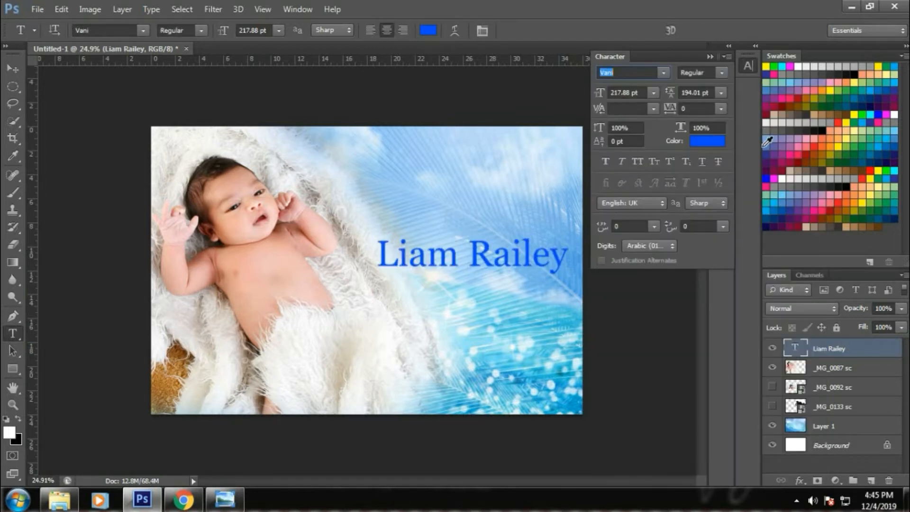
key("Up")
left_click(710, 57)
Enlarge the name text and move it up and to the right.
key("ctrl+t")
left_click_drag(380, 231, 337, 190)
key("Return")
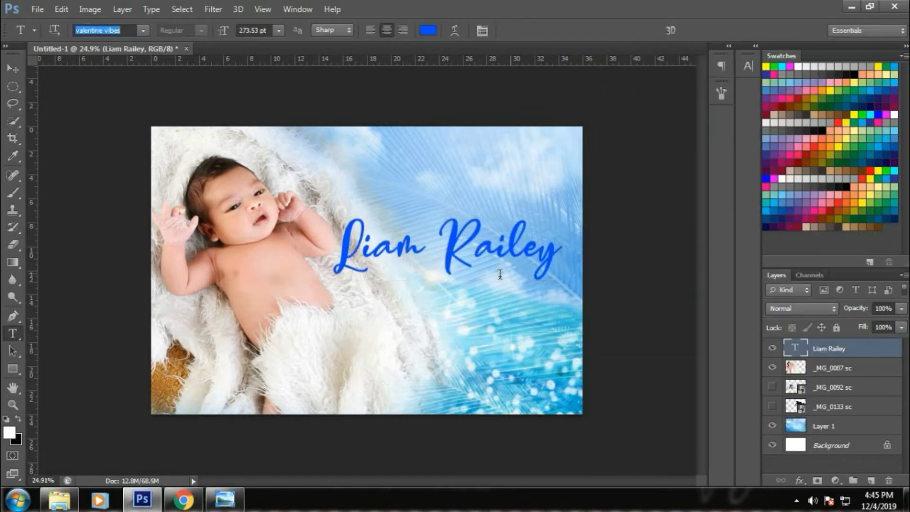
left_click_drag(500, 274, 511, 264)
left_click(13, 69)
left_click_drag(403, 256, 413, 246)
Rotate the baby photo slightly clockwise.
left_click_drag(303, 292, 301, 281)
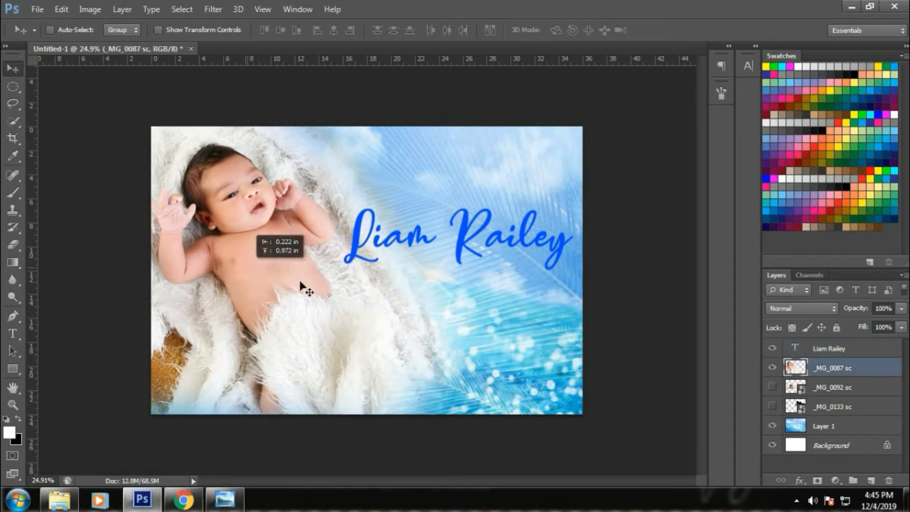
key("ctrl+t")
left_click_drag(582, 358, 571, 397)
key("Return")
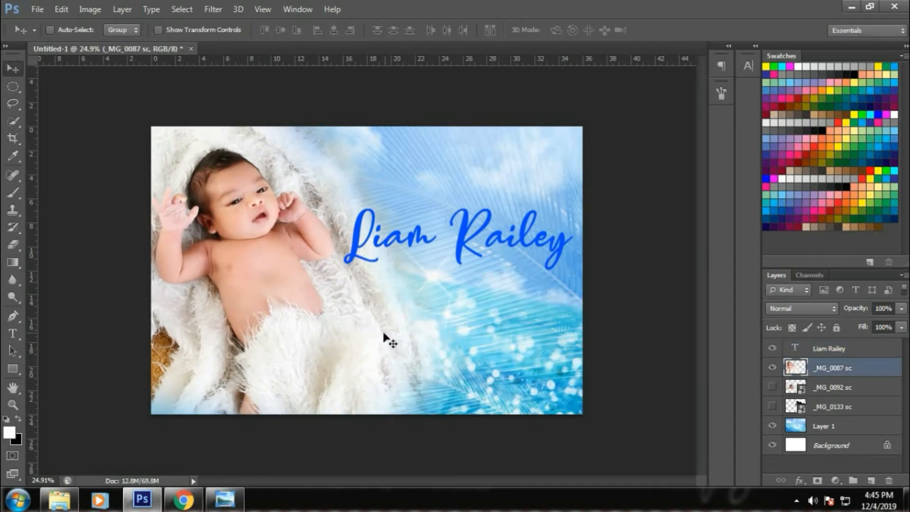
key("e")
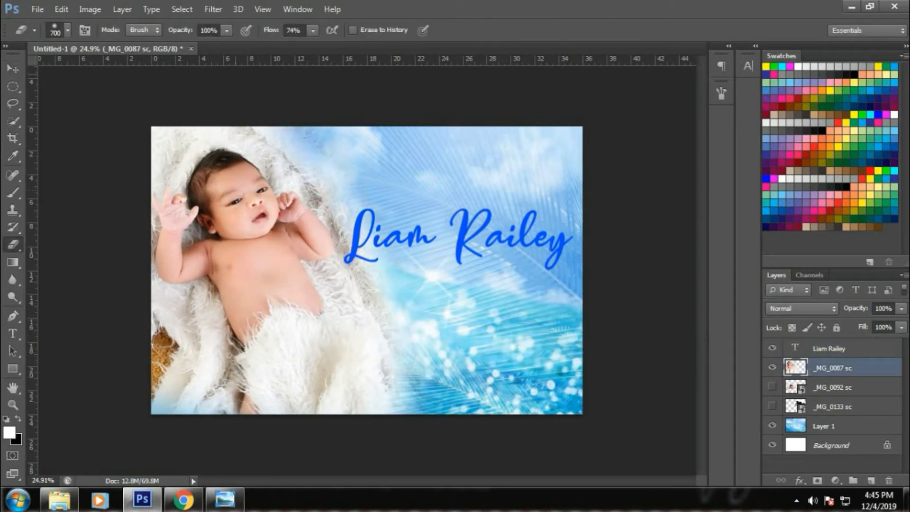
Select the name's text layer and give it a white 16 px stroke.
left_click(18, 70)
right_click(492, 221)
left_click(504, 229)
right_click(479, 236)
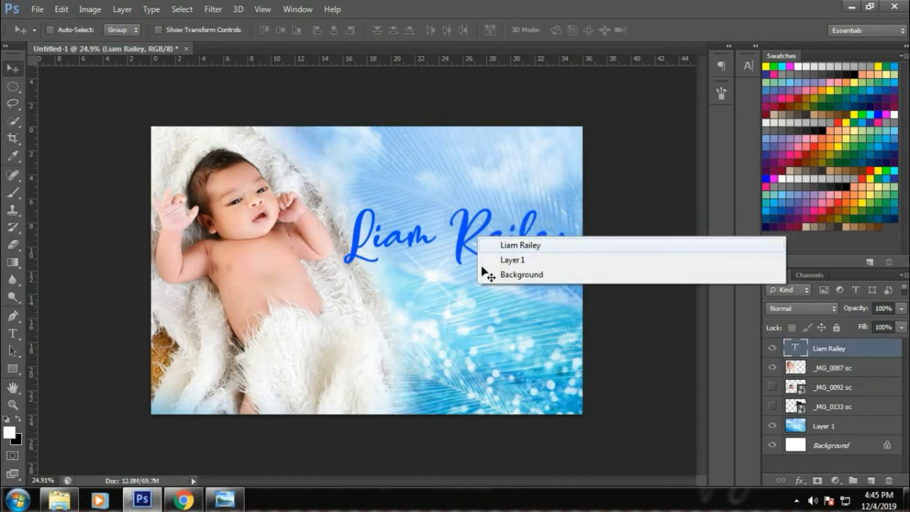
left_click(481, 266)
left_click(799, 480)
left_click(806, 497)
left_click(564, 266)
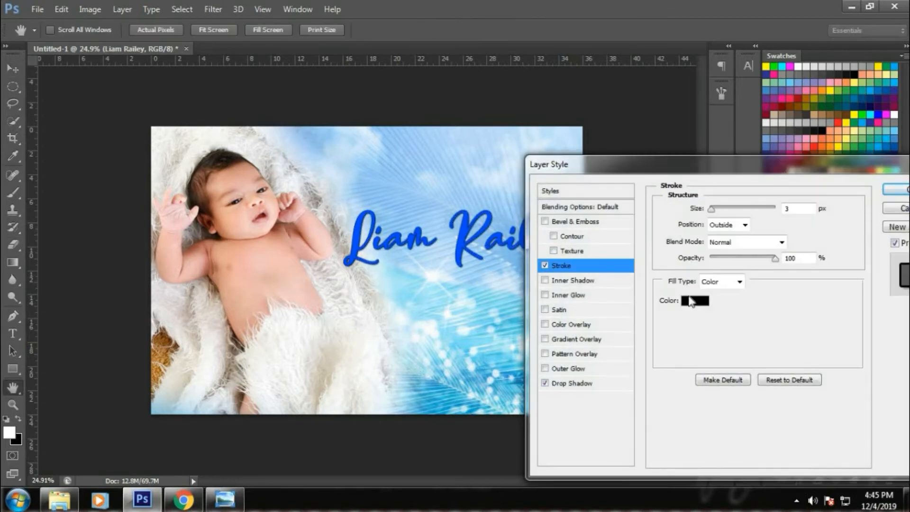
left_click(691, 300)
left_click(279, 122)
left_click(594, 112)
left_click_drag(715, 211, 720, 216)
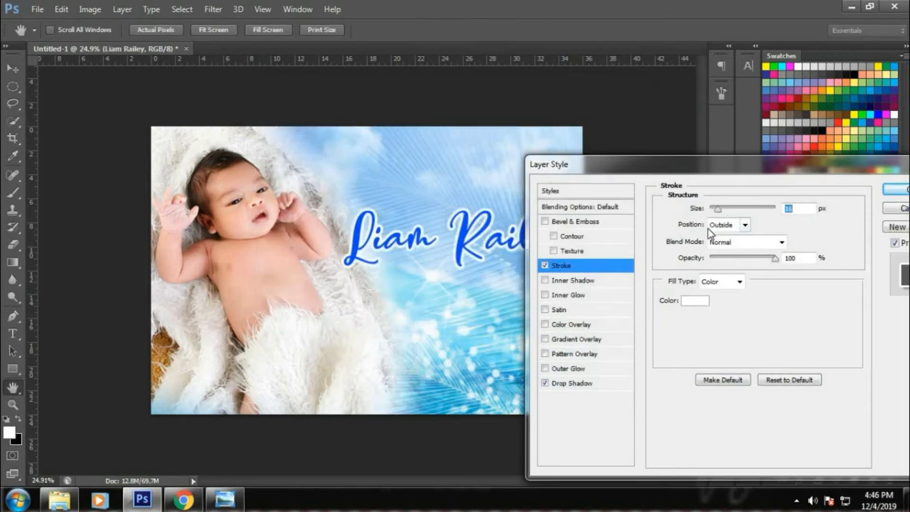
Add a drop shadow with spread 38, size 46 and 27% opacity.
left_click(621, 383)
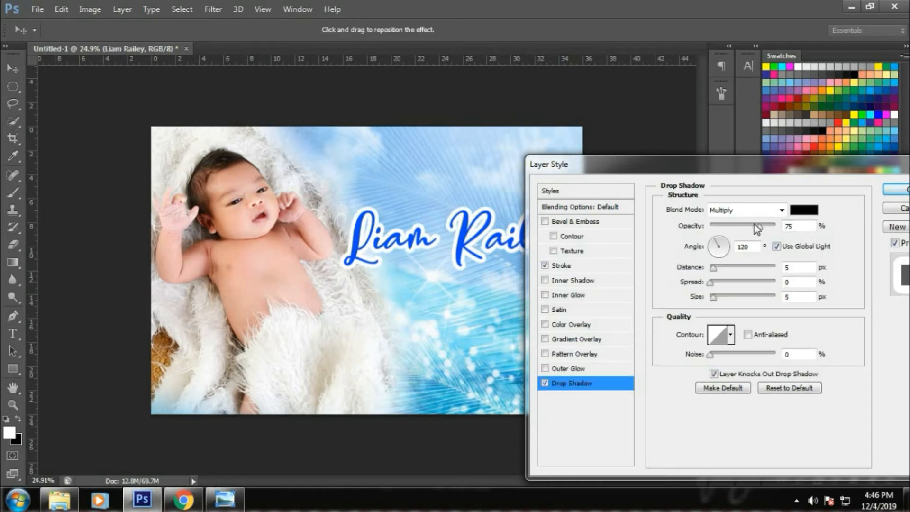
left_click(734, 283)
left_click_drag(732, 297, 725, 297)
left_click_drag(739, 226, 727, 226)
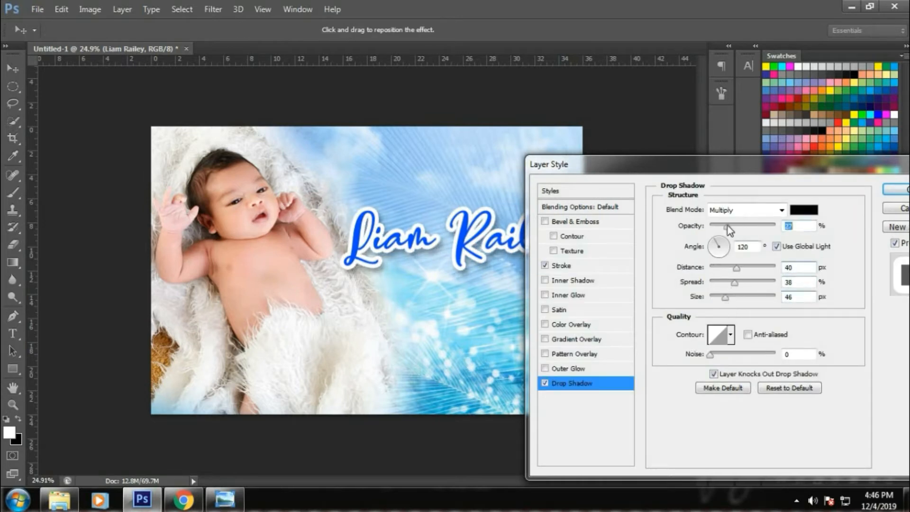
key("Return")
Enlarge the name slightly, nudge it right, and review its stroke settings.
key("ctrl+t")
left_click_drag(344, 208, 337, 205)
key("Return")
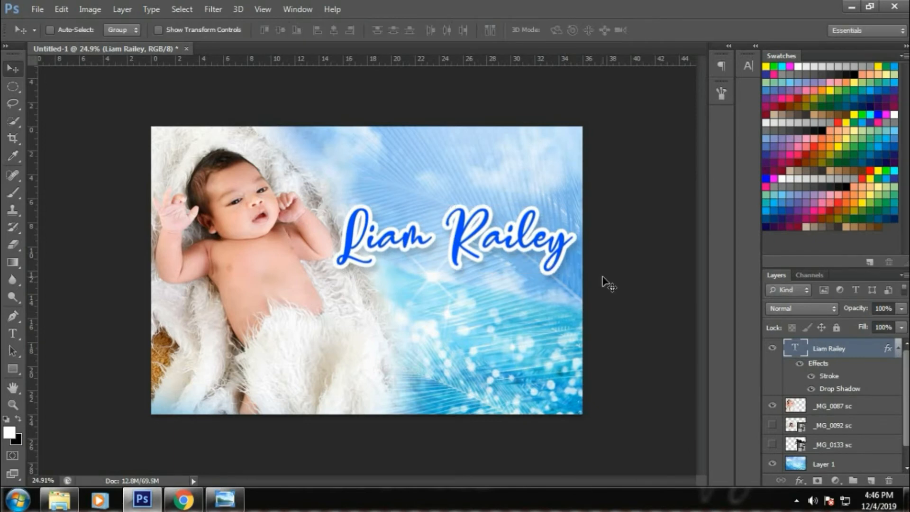
key("Right")
key("Right")
key("Right")
key("Right")
key("Right")
key("Right")
key("Right")
key("Right")
left_click(799, 481)
left_click(687, 356)
key("Return")
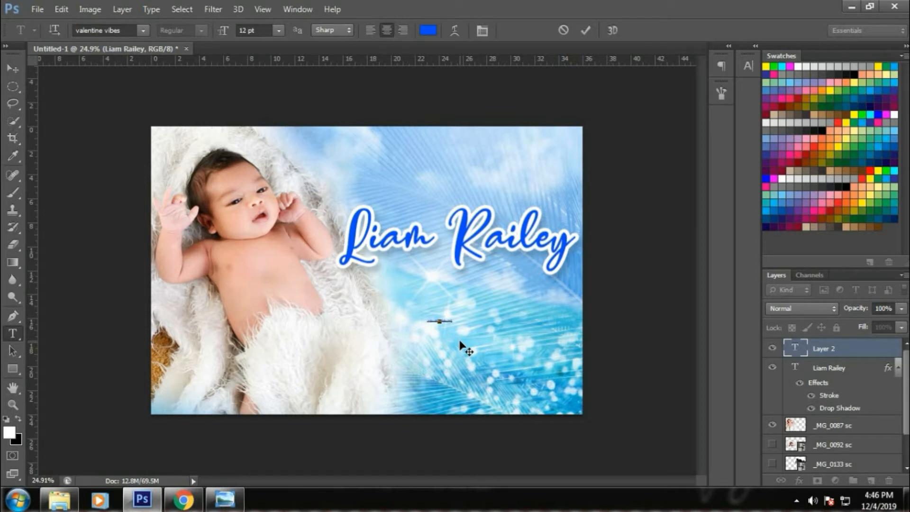
Commit the welcome text, enlarge it, and move it above the name.
key("ctrl+Return")
key("v")
key("ctrl+t")
left_click_drag(453, 318, 533, 308)
key("Return")
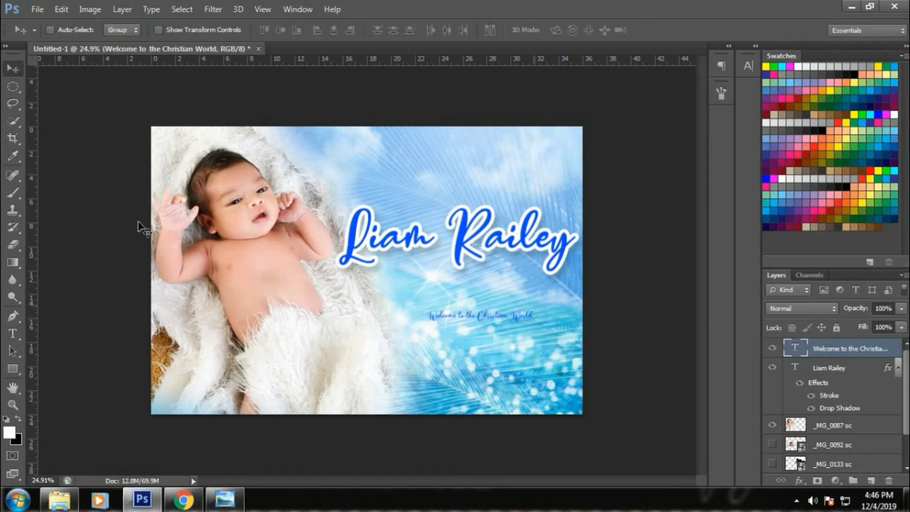
left_click_drag(479, 315, 439, 166)
key("ctrl+t")
left_click_drag(528, 187, 557, 181)
key("Return")
key("ctrl+t")
left_click_drag(387, 159, 364, 157)
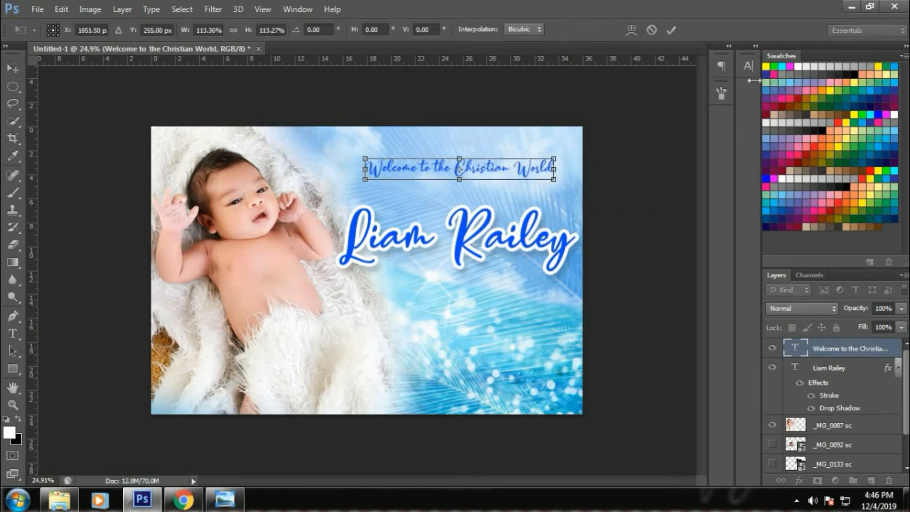
key("Return")
left_click(747, 66)
Set the welcome text to Century Gothic Bold and shrink it slightly.
left_click(642, 73)
type("Century Gothic")
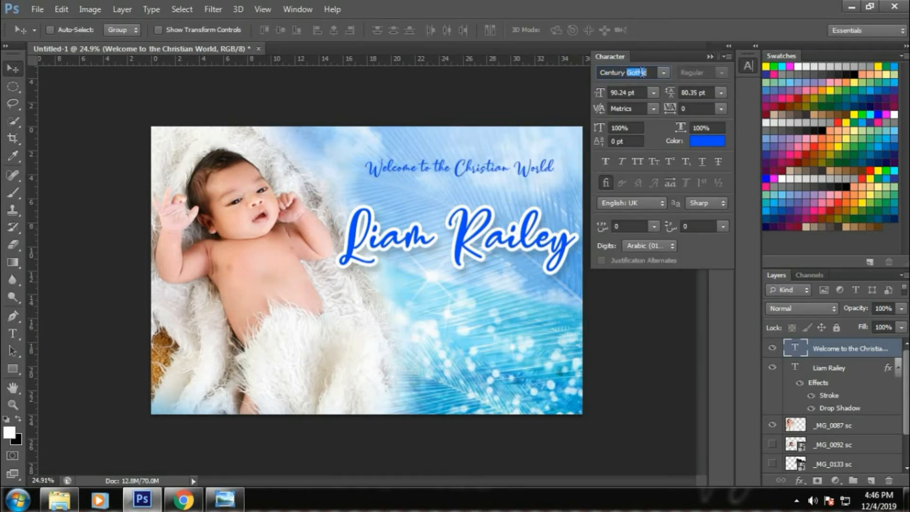
key("Return")
left_click(721, 73)
left_click(712, 107)
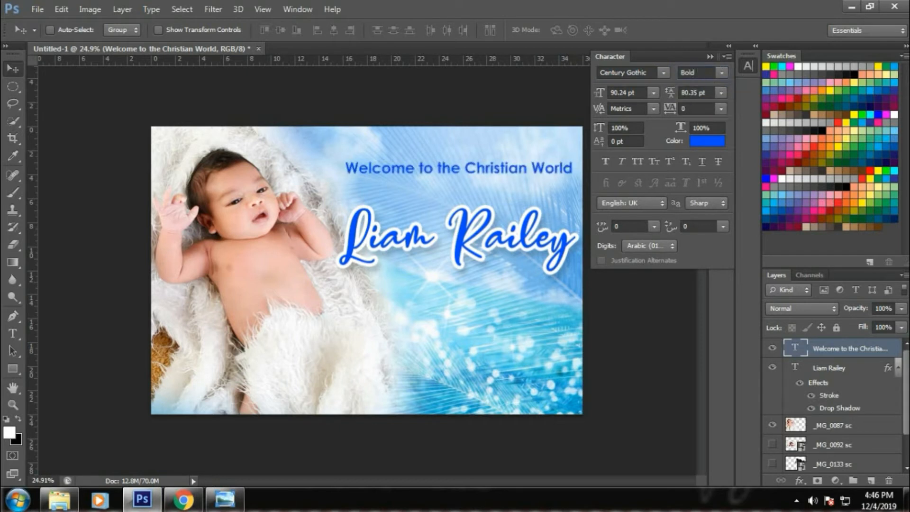
left_click(709, 56)
key("ctrl+t")
left_click_drag(576, 157, 556, 161)
key("Return")
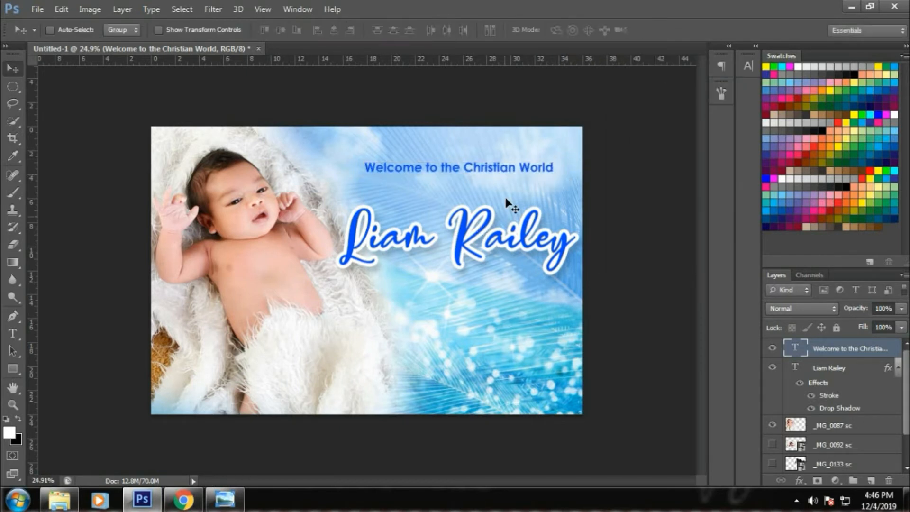
Break the welcome text onto two lines and set its W in valentine vibes.
key("t")
left_click(460, 166)
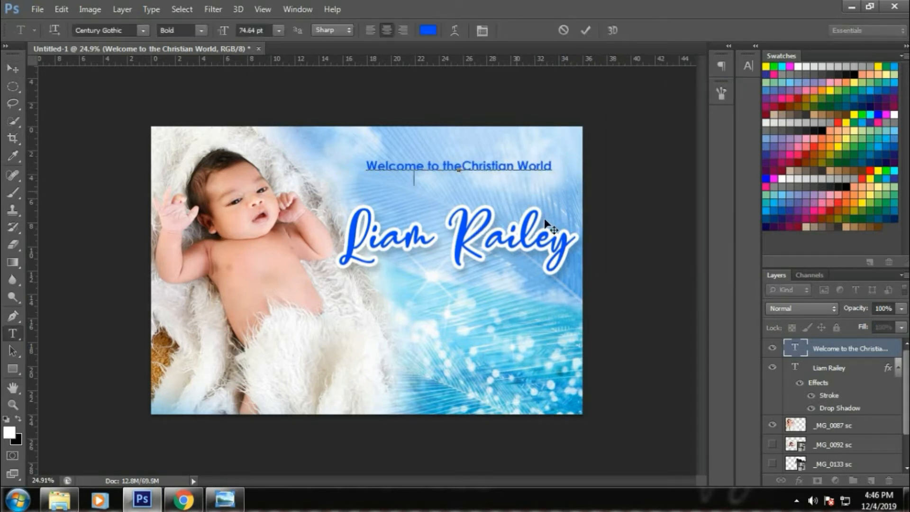
key("Return")
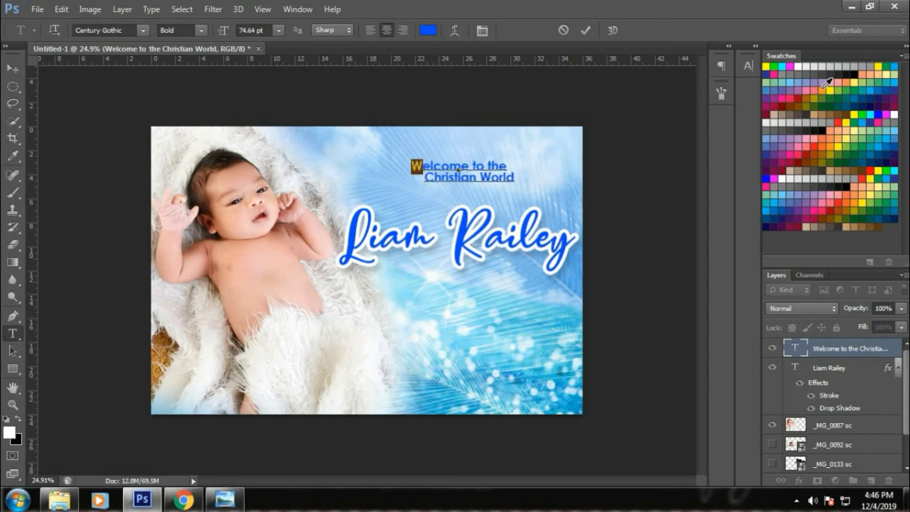
left_click(748, 65)
key("Return")
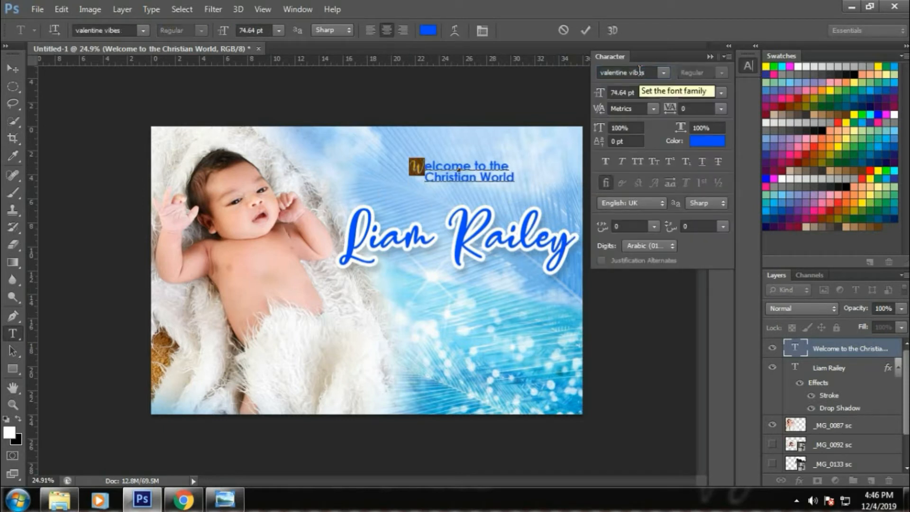
left_click(709, 57)
key("ctrl+Return")
Delete the Christian World line from the greeting text.
key("v")
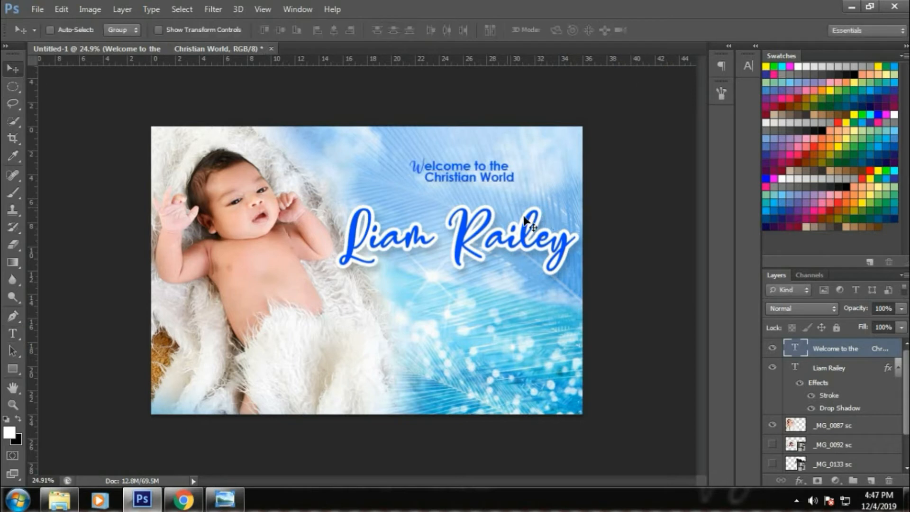
key("t")
left_click(516, 179)
left_click_drag(515, 179, 418, 182)
key("ctrl+c")
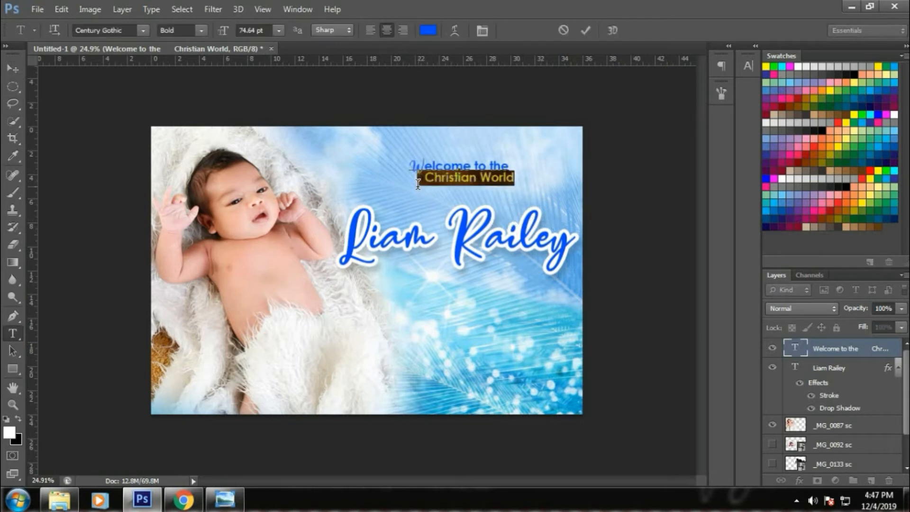
key("BackSpace")
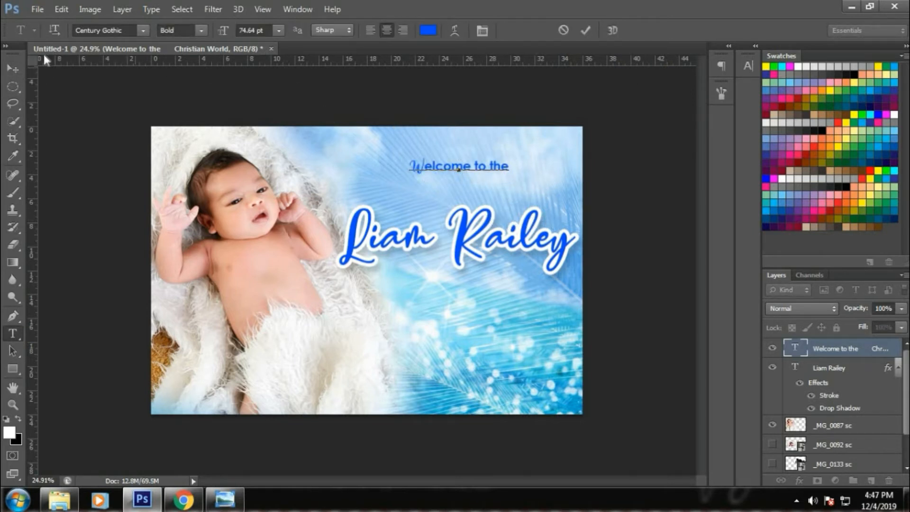
left_click(12, 69)
Duplicate Welcome to the just below and replace the copy's words with Christian World.
left_click_drag(471, 167, 466, 183)
key("t")
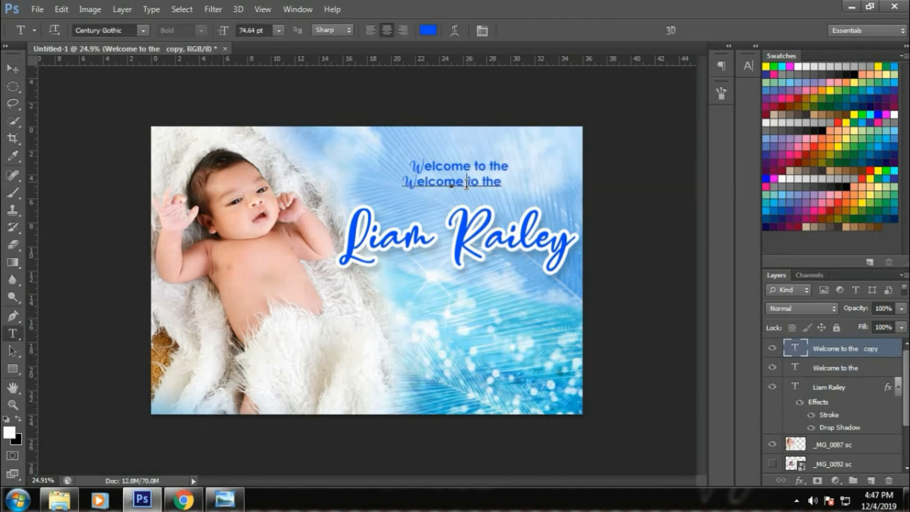
key("ctrl+a")
key("ctrl+v")
left_click(13, 69)
key("ctrl+t")
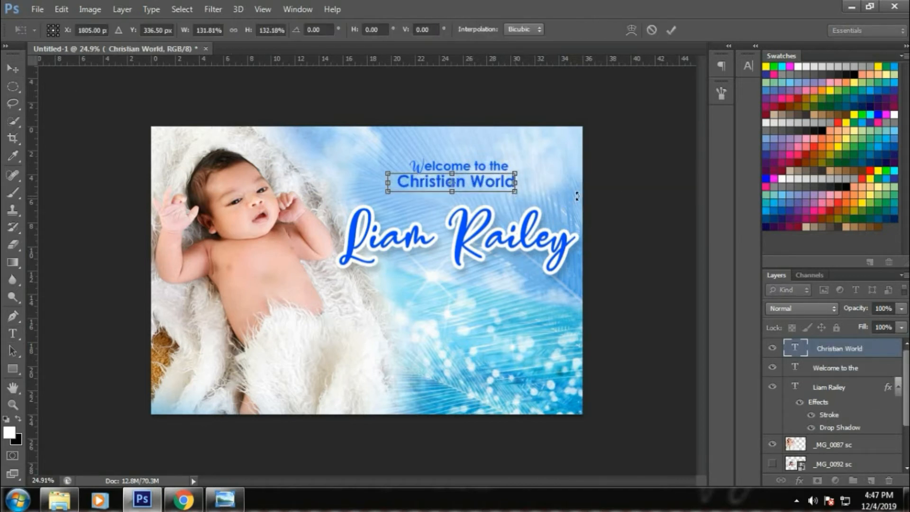
key("Return")
Enlarge both text lines together to about 105% and nudge them upward.
right_click(502, 167)
left_click(508, 174, "shift")
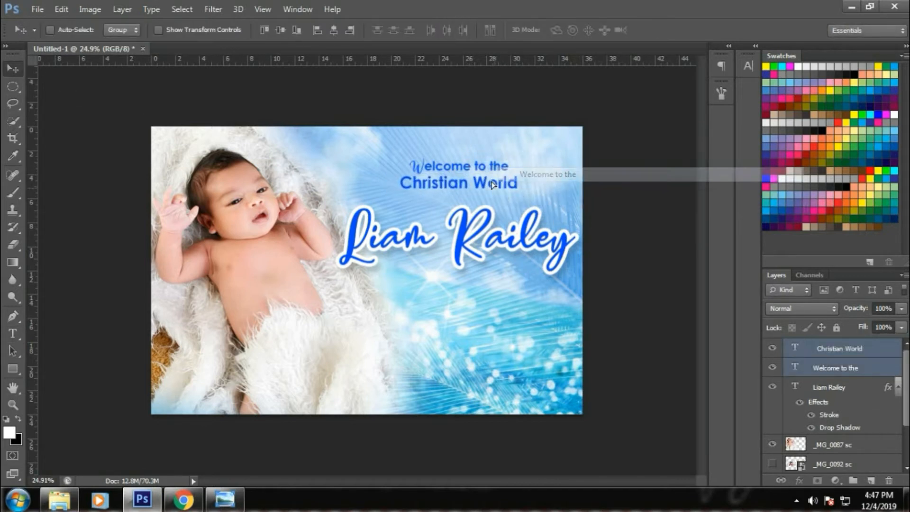
key("ctrl+t")
mouse_move(494, 182)
left_mouse_down()
mouse_move(494, 174)
mouse_move(519, 183)
mouse_move(496, 175)
left_mouse_up()
key("Return")
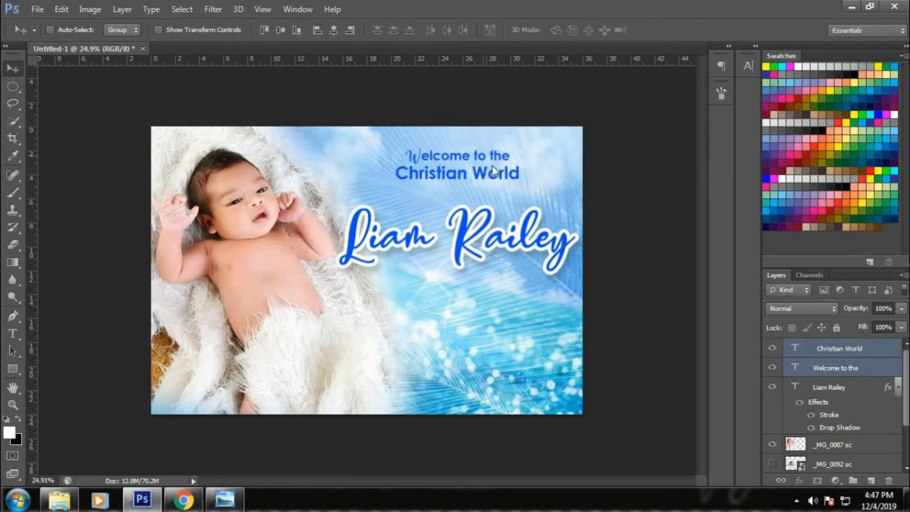
right_click(484, 158)
left_click(494, 162)
Set the Welcome to the line's font to Century Gothic.
left_click(746, 67)
left_click(663, 72)
left_click(663, 73)
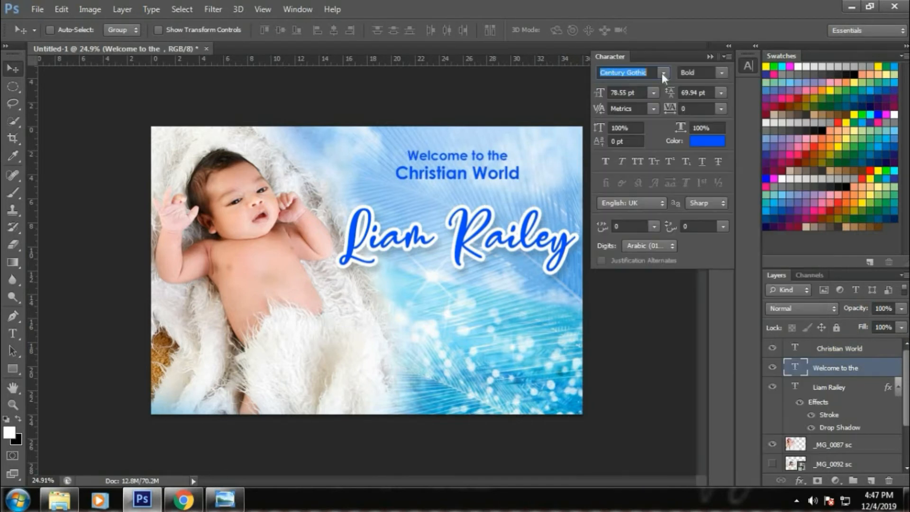
left_click(708, 56)
right_click(509, 175)
left_click(516, 181)
left_click_drag(495, 180, 525, 185)
key("ctrl+t")
key("Return")
right_click(530, 250)
left_click(533, 255)
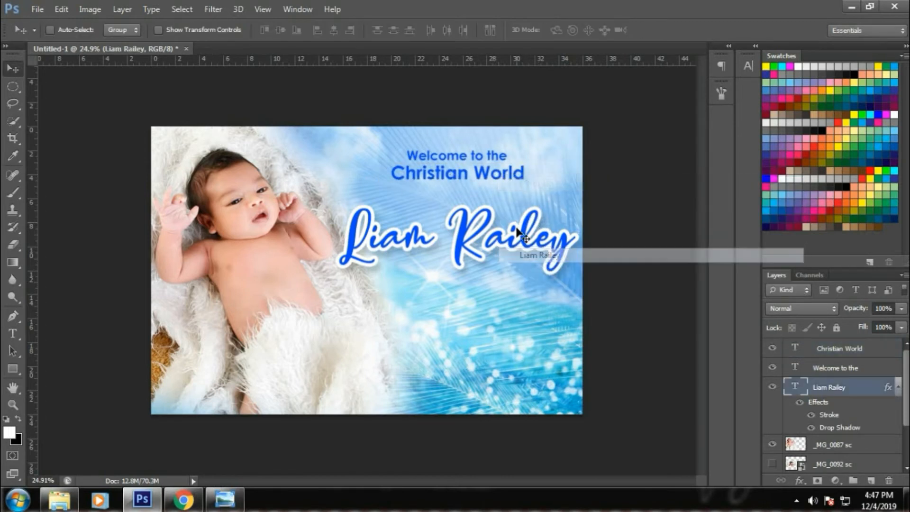
key("shift+Up")
key("shift+Up")
key("shift+Up")
key("shift+Up")
right_click(535, 244)
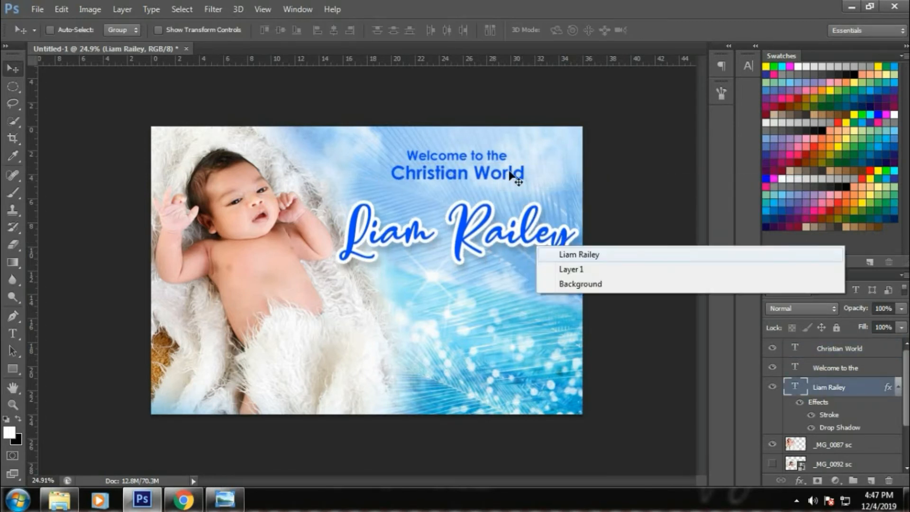
Add a white stroke outline to the Christian World layer.
right_click(508, 172)
left_click(515, 179)
left_click(800, 480)
left_click(739, 362)
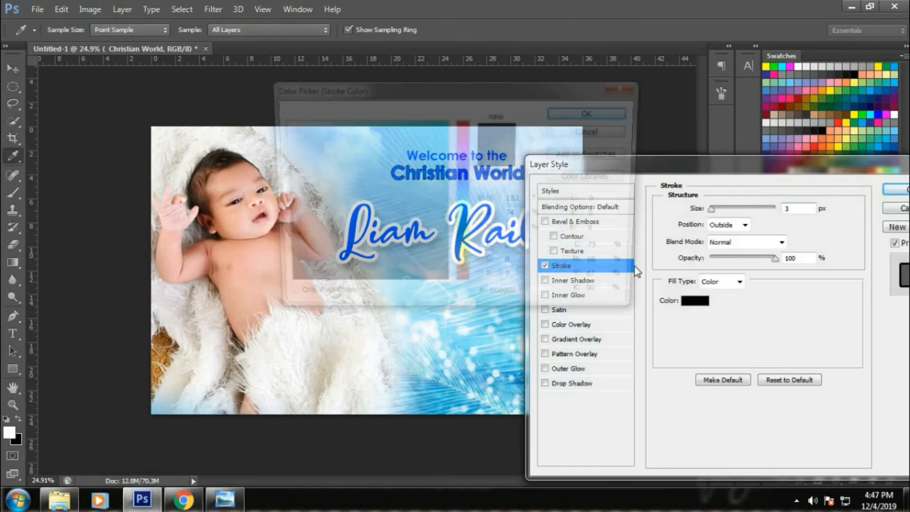
left_click(694, 300)
left_click_drag(284, 152, 276, 120)
left_click(594, 112)
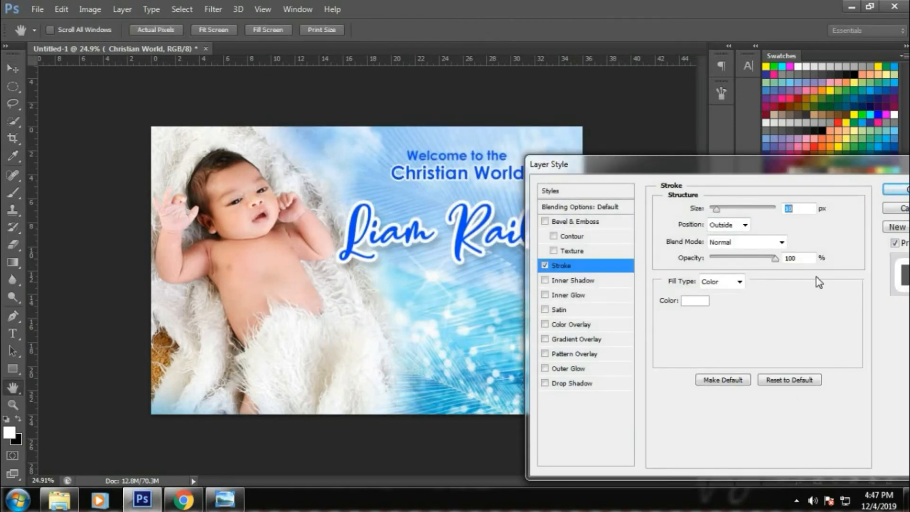
key("Return")
Copy the white outline style from Christian World and paste it onto Welcome to the.
right_click(826, 367)
right_click(464, 153)
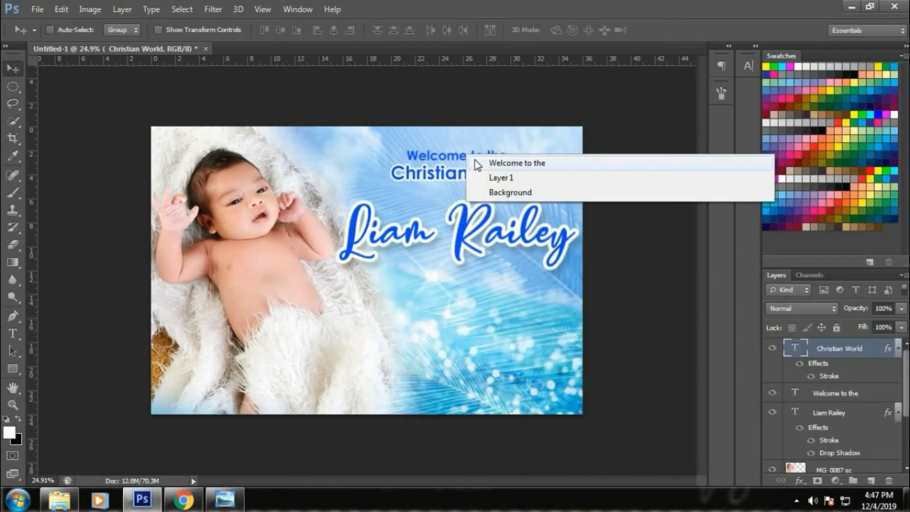
left_click(479, 161)
right_click(834, 392)
left_click(616, 382)
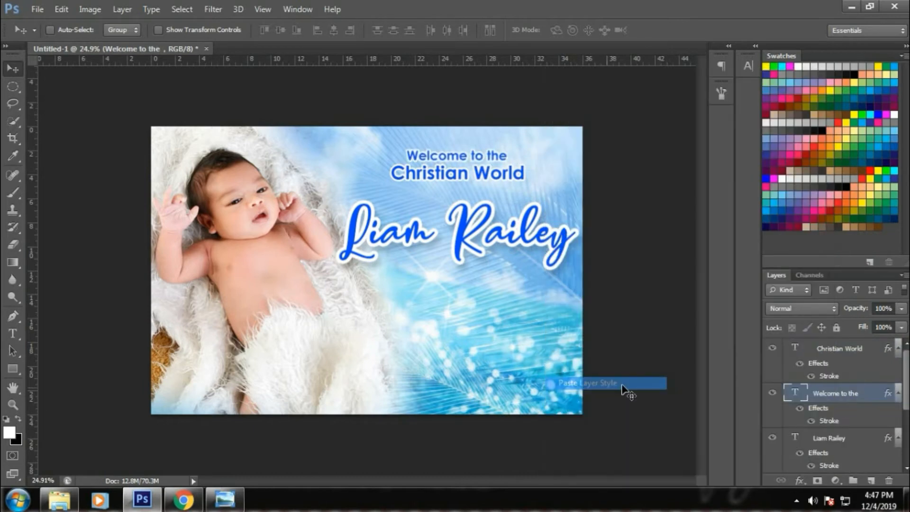
right_click(495, 234)
left_click(501, 243)
left_click_drag(501, 242, 500, 239)
right_click(495, 156)
left_click(499, 165)
left_click_drag(499, 168, 524, 300)
key("ctrl+z")
Select all text in the Welcome to the copy below the name for editing.
right_click(496, 159)
left_click(502, 166)
key("t")
left_click(506, 290)
key("ctrl+a")
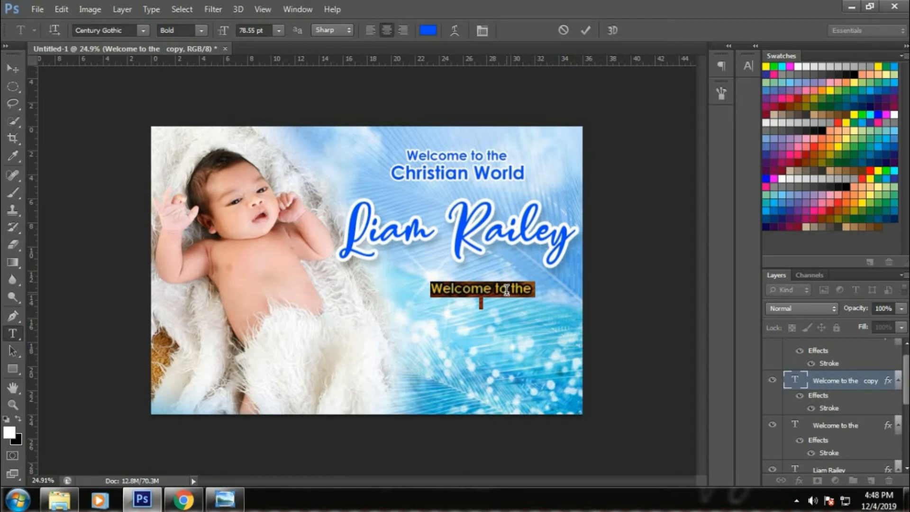
Retype the copy as 'December 08, 2019', shrink it, and place it bottom-right.
type("December")
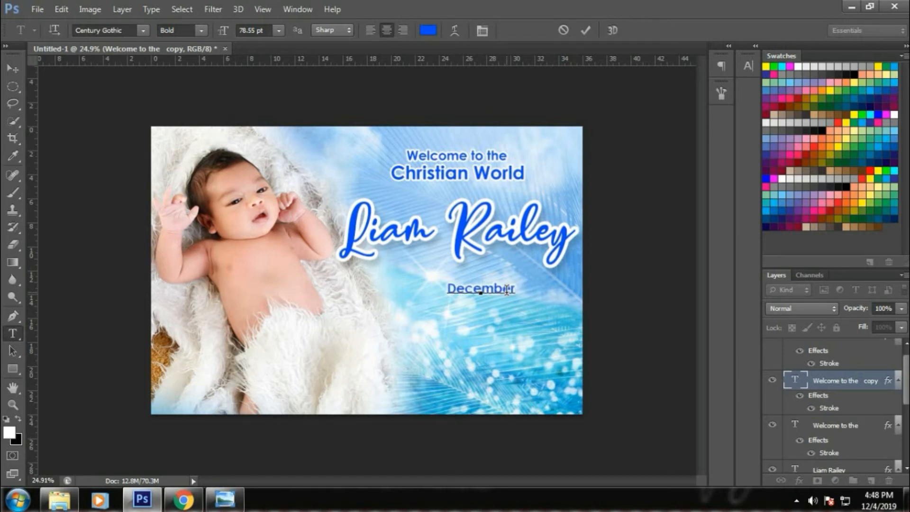
type(" 08, 2019")
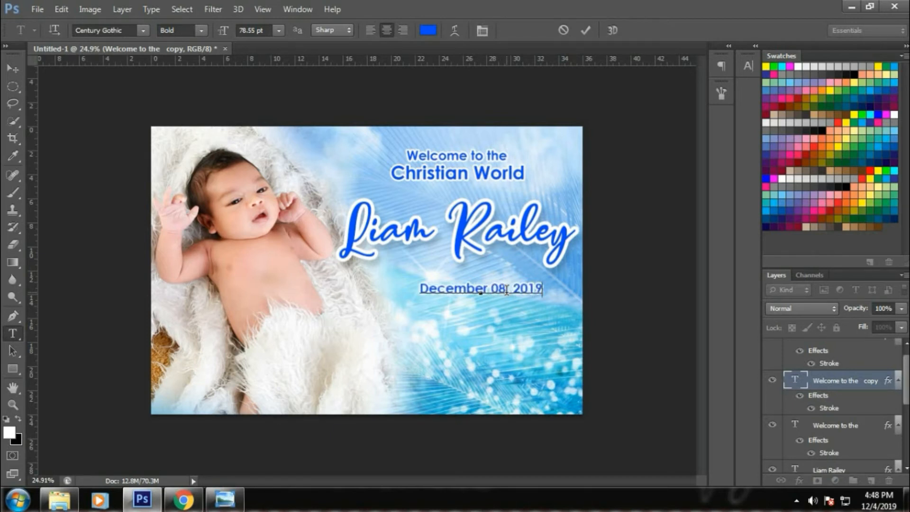
key("ctrl+Return")
left_click(12, 68)
left_click_drag(526, 312, 521, 276)
key("ctrl+t")
key("Return")
left_click_drag(510, 317, 589, 416)
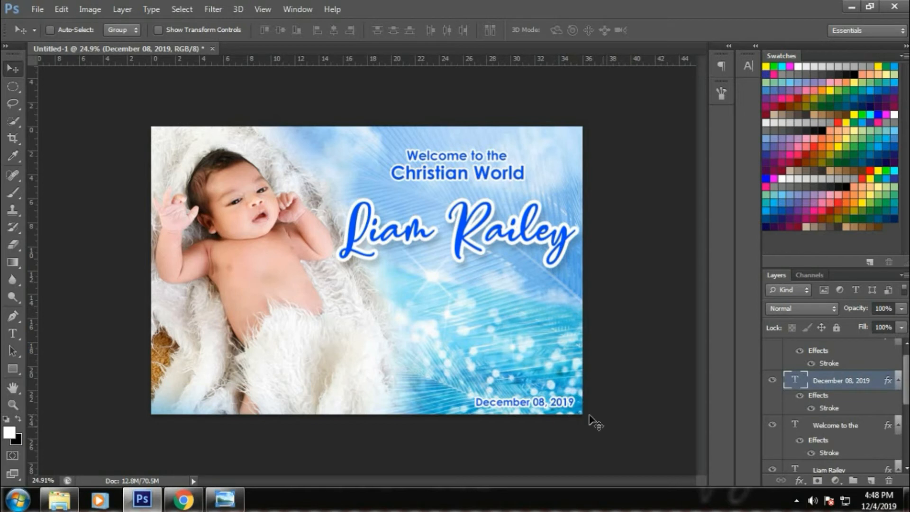
Draw a white-filled circle over the baby's blanket on a new layer.
left_click(12, 86)
left_click_drag(300, 284, 382, 364)
key("ctrl+shift+n")
key("alt+BackSpace")
key("ctrl+d")
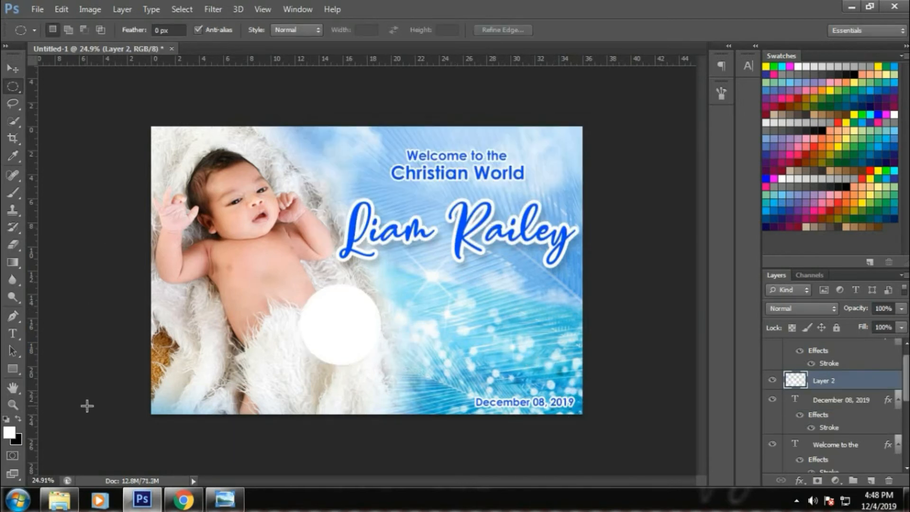
key("v")
Pick the _MG_0133 sc photo from the photos folder.
left_click(67, 501)
left_click(462, 232)
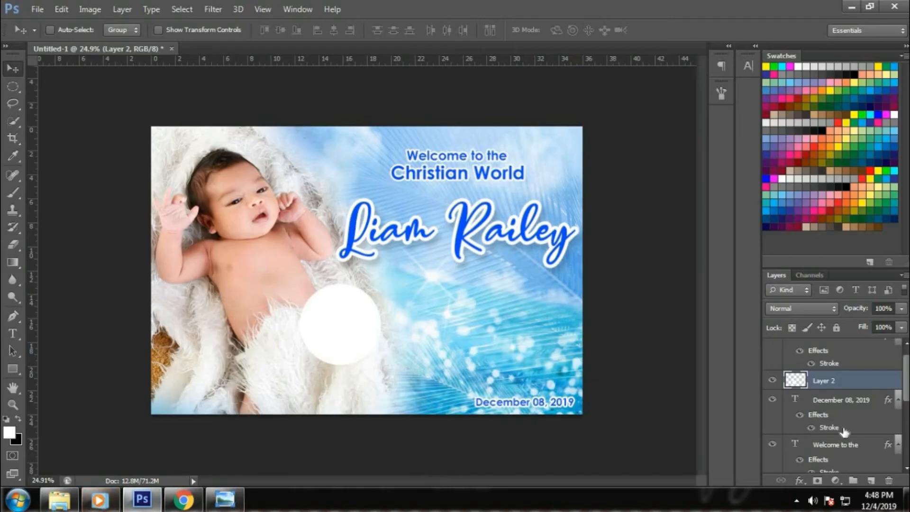
scroll(843, 430, "down", 5)
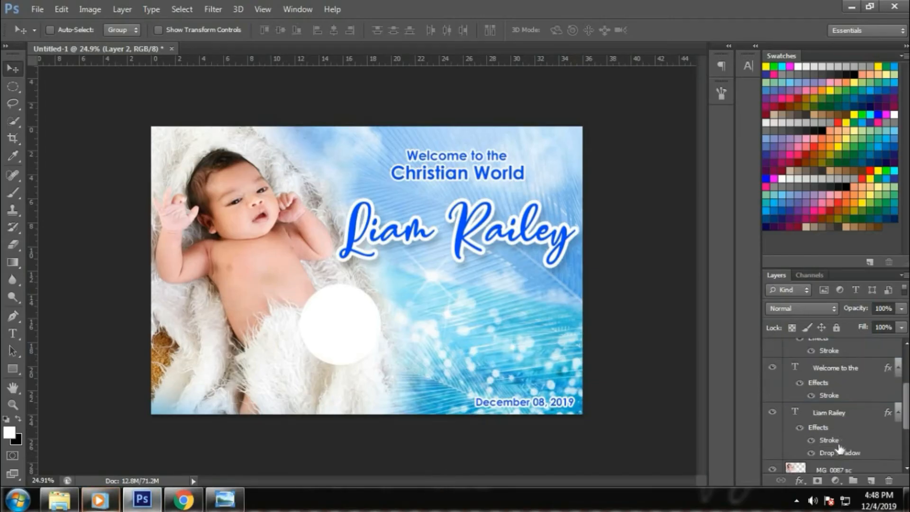
Move the _MG_0133 sc photo over the white circle and clip it into the circle.
left_click(772, 425)
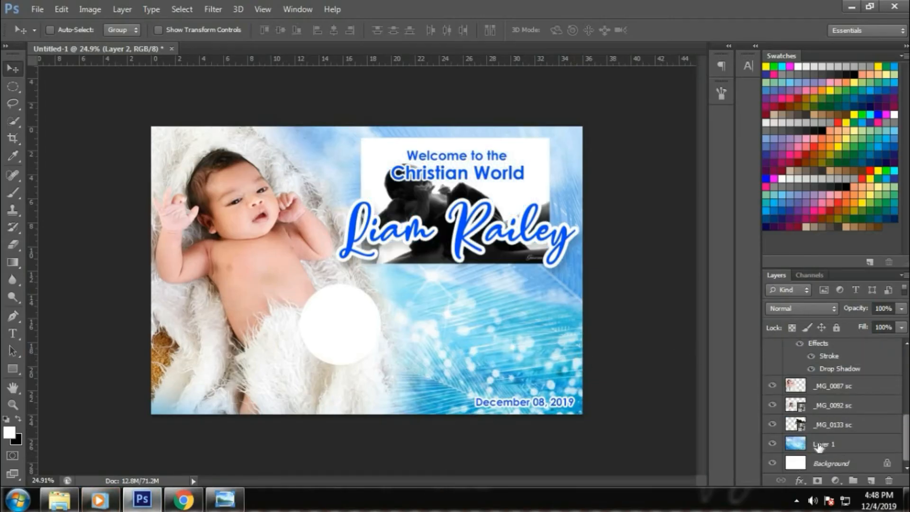
right_click(436, 251)
left_click(467, 260)
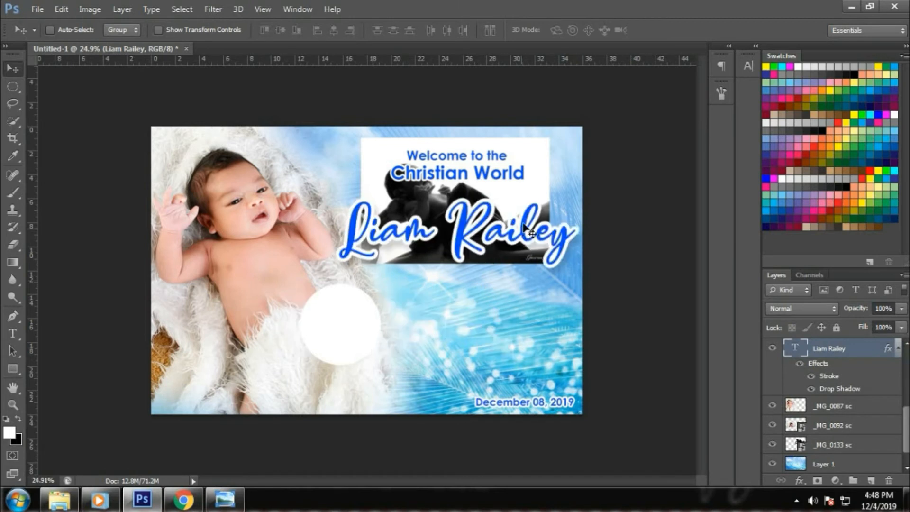
right_click(525, 225)
left_click(551, 247)
left_click_drag(537, 232, 456, 330)
key("ctrl+]")
key("ctrl+]")
key("ctrl+]")
key("ctrl+]")
key("ctrl+]")
key("ctrl+]")
key("ctrl+]")
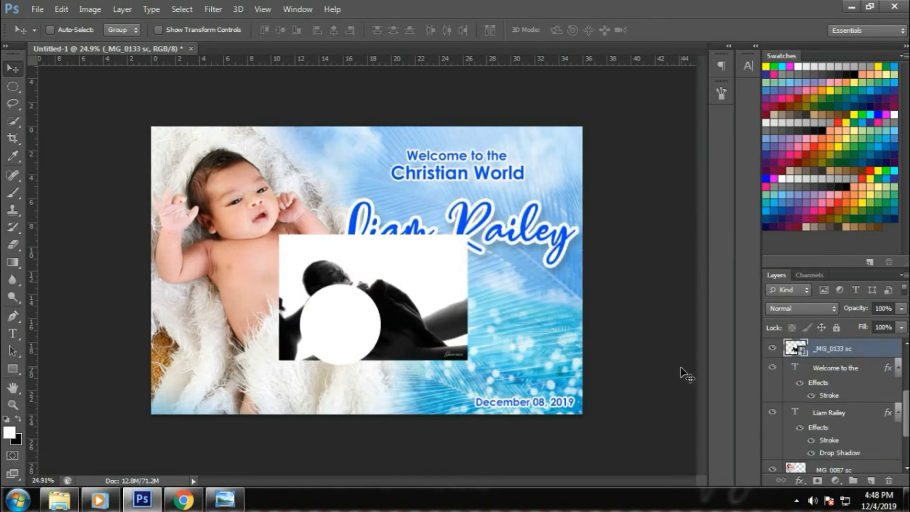
key("ctrl+[")
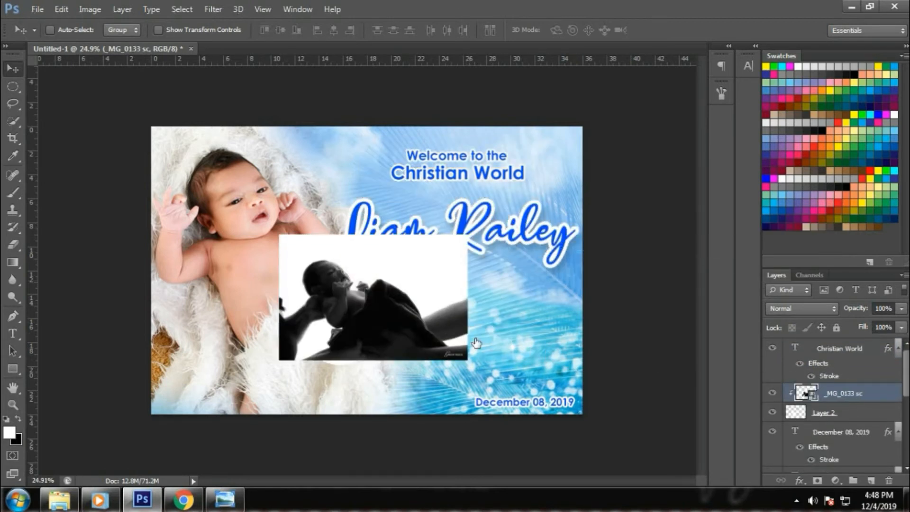
key("ctrl+alt+g")
Shrink and reposition the clipped photo to fit inside the circle.
key("t")
key("ctrl+t")
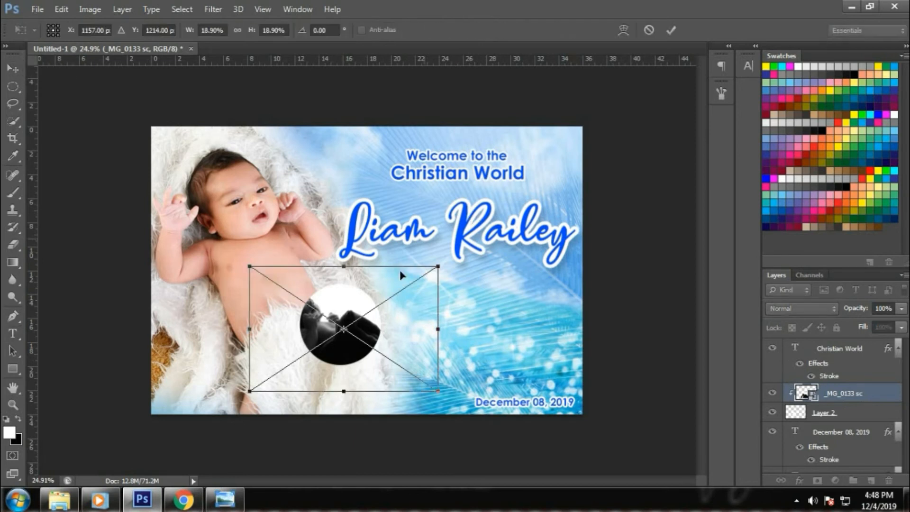
left_click_drag(411, 283, 401, 287)
left_click_drag(384, 323, 428, 306)
left_click_drag(444, 275, 437, 274)
key("Return")
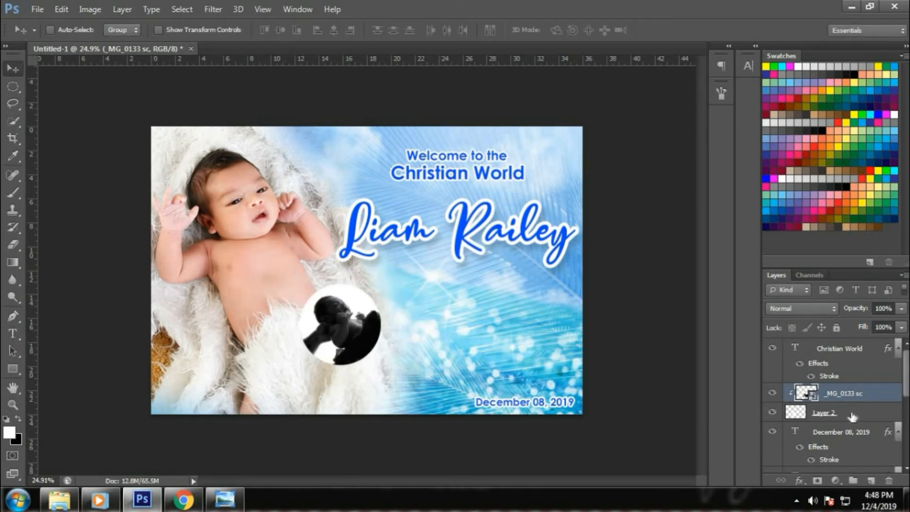
Merge the photo with its circle and place a duplicate to the right.
left_click(850, 413, "ctrl")
right_click(851, 414)
left_click(649, 341)
left_click_drag(343, 320, 404, 311)
left_click_drag(528, 321, 535, 314)
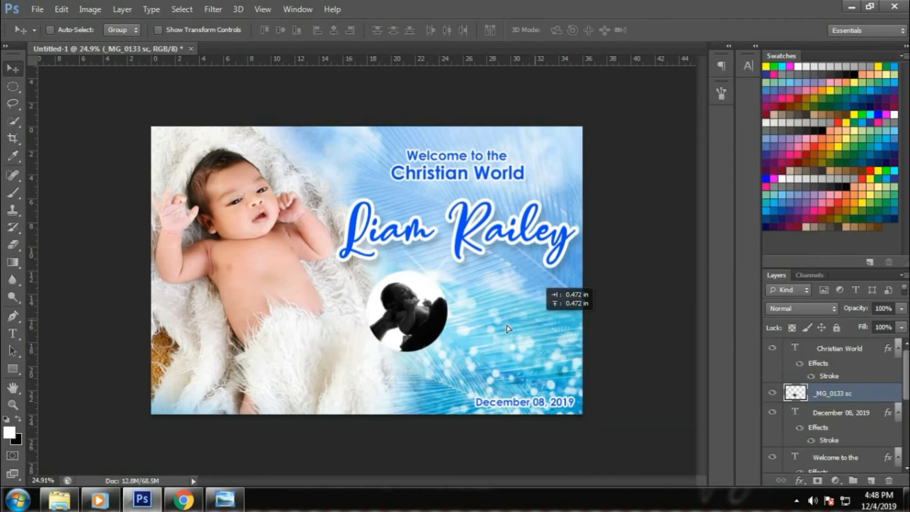
left_click_drag(444, 317, 508, 324)
scroll(822, 430, "down", 3)
scroll(822, 432, "down", 1)
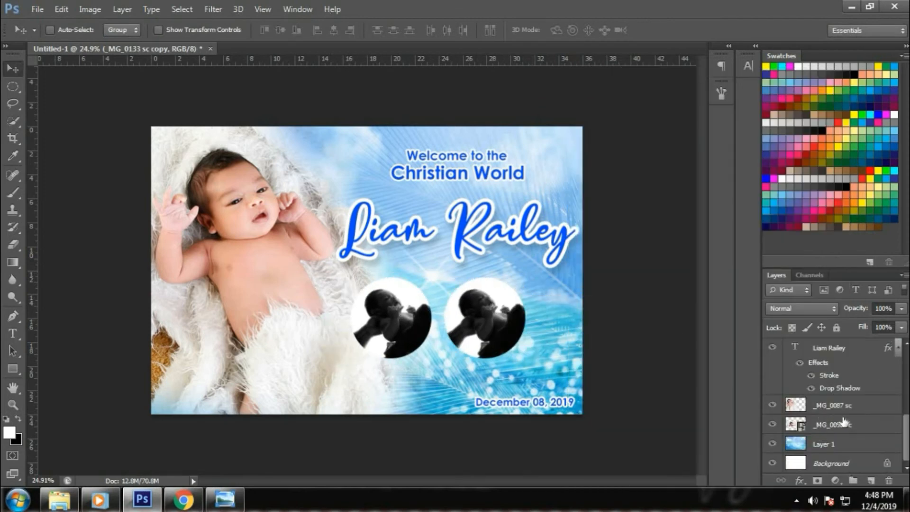
Clip the _MG_0092 sc photo to the left circle and scale it to about 13%.
left_click(843, 424)
key("ctrl+shift+bracketright")
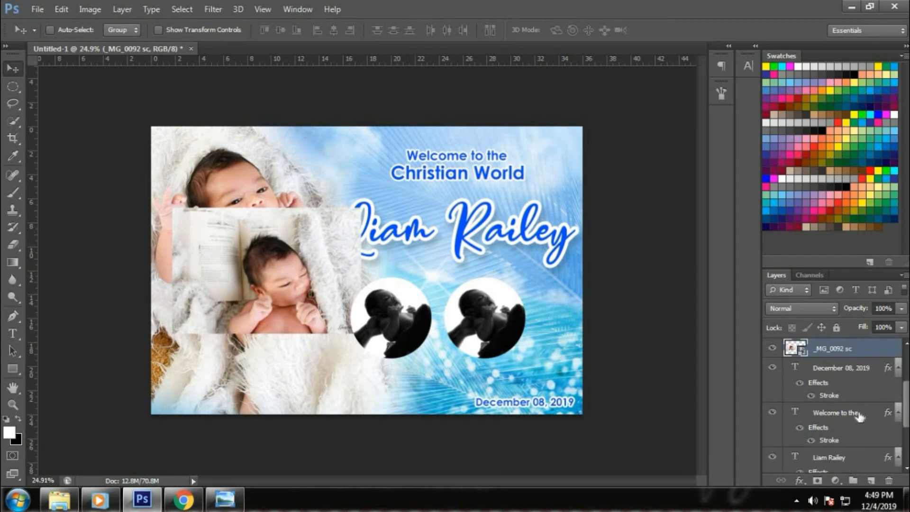
key("ctrl+bracketright")
left_click(862, 357, "alt")
left_click_drag(345, 307, 429, 336)
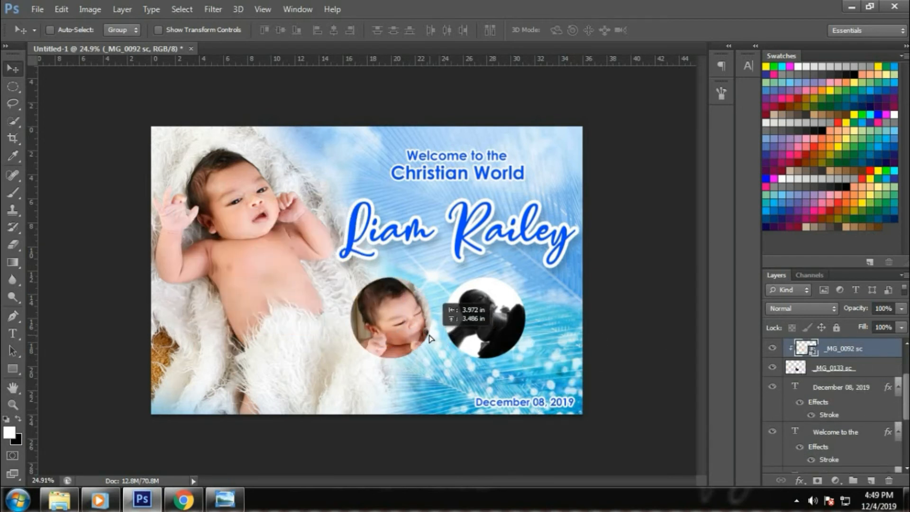
key("ctrl+t")
left_click_drag(477, 246, 448, 265)
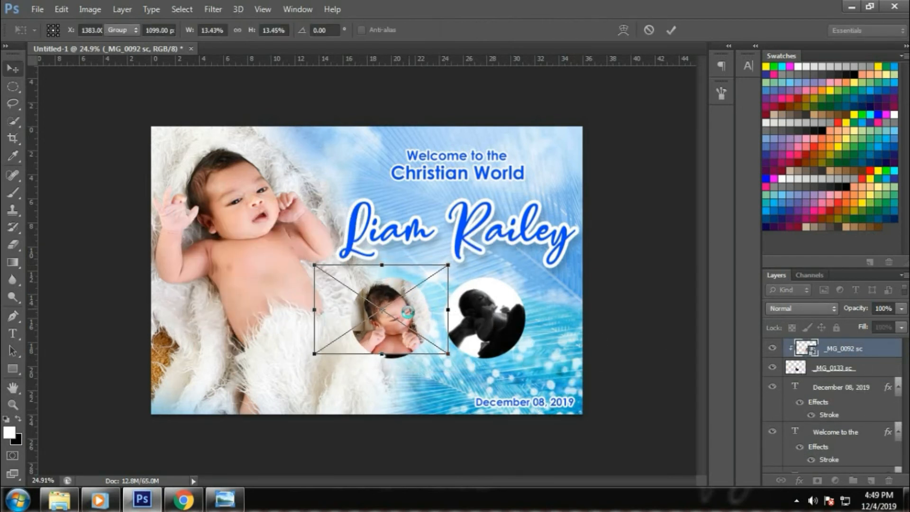
left_click_drag(408, 311, 413, 326)
key("Return")
Merge the baby photo and the left circle into one layer.
left_click(858, 370, "ctrl")
right_click(858, 370)
left_click(616, 339)
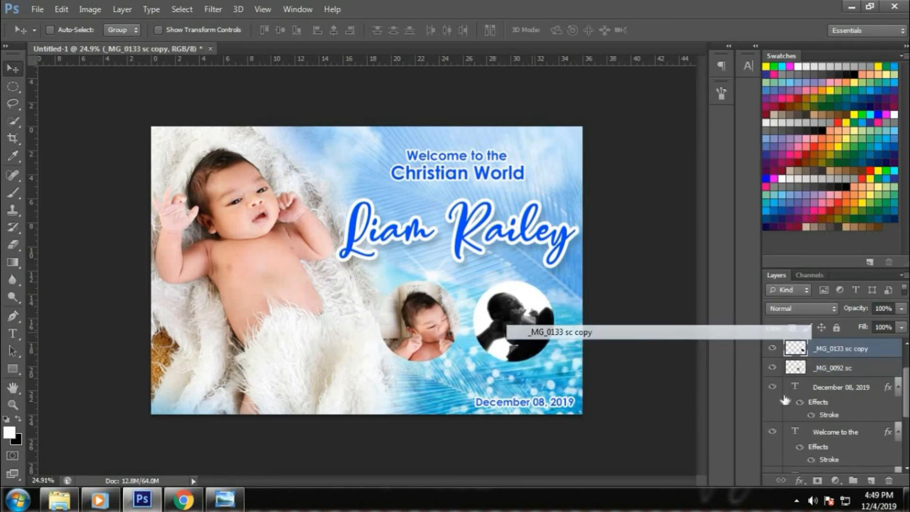
Give the right circle photo a white stroke and a drop shadow.
left_click(800, 480)
left_click(708, 351)
left_click(693, 300)
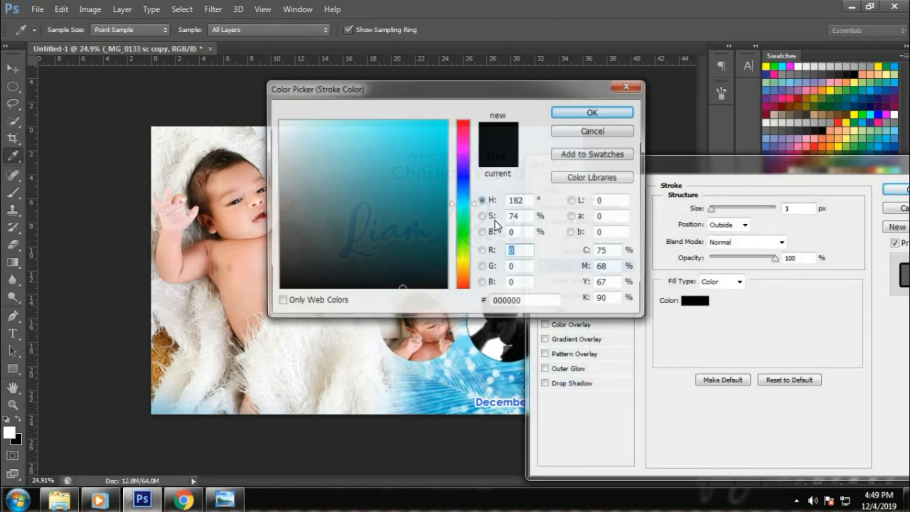
left_click(278, 123)
left_click(594, 111)
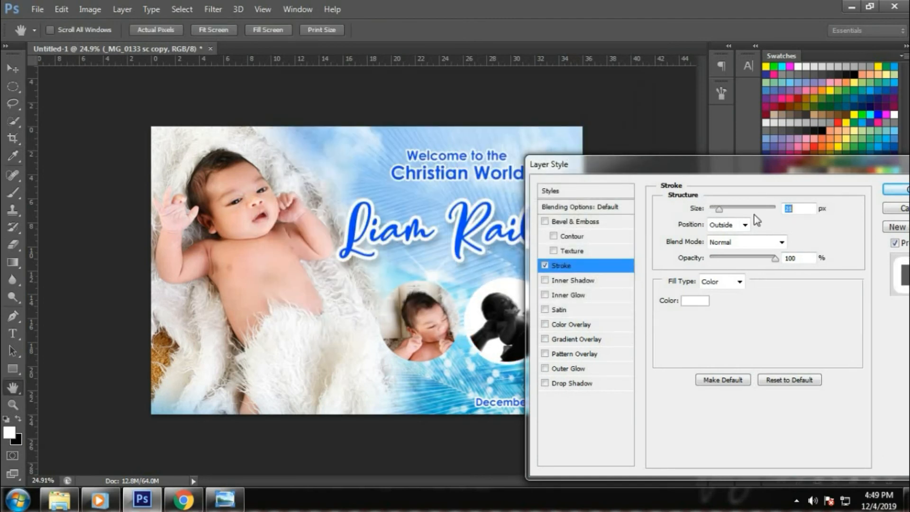
left_click(620, 384)
left_click(727, 298)
left_click(898, 190)
Copy the right circle's layer style and paste it onto the _MG_0092 sc circle.
right_click(822, 363)
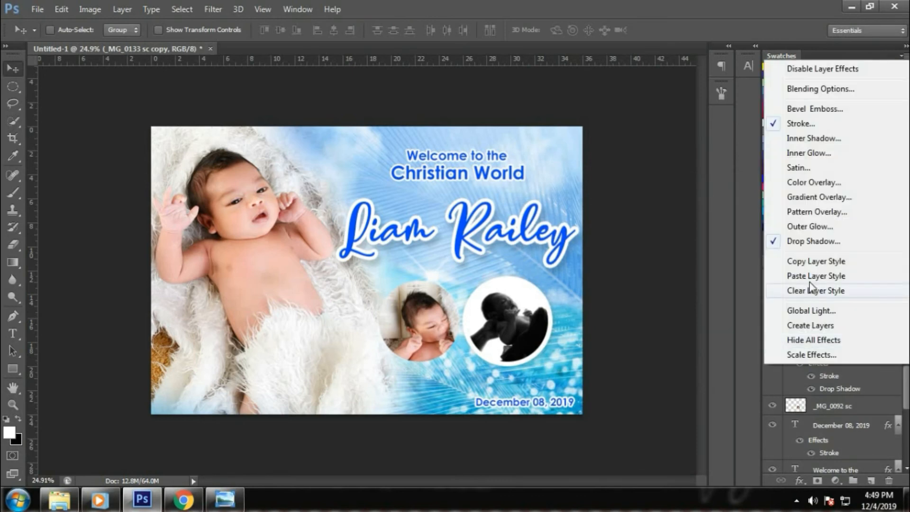
left_click(816, 263)
left_click(872, 402)
right_click(851, 409)
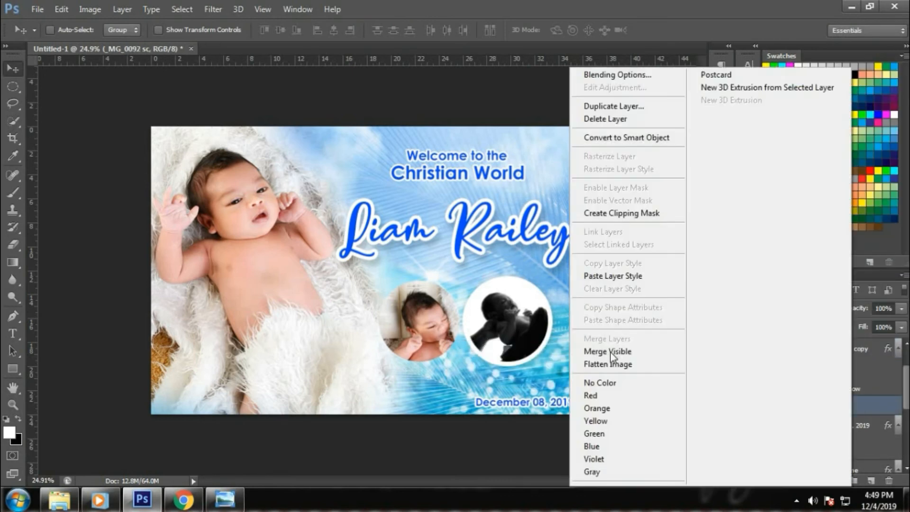
left_click(626, 280)
Nudge the right circle, then scale both circle photos up together.
left_click(521, 344, "ctrl")
key("shift+Right")
key("shift+Right")
key("shift+Right")
key("shift+Right")
key("shift+Right")
key("shift+Right")
key("shift+Right")
key("shift+Right")
key("shift+Right")
key("shift+Right")
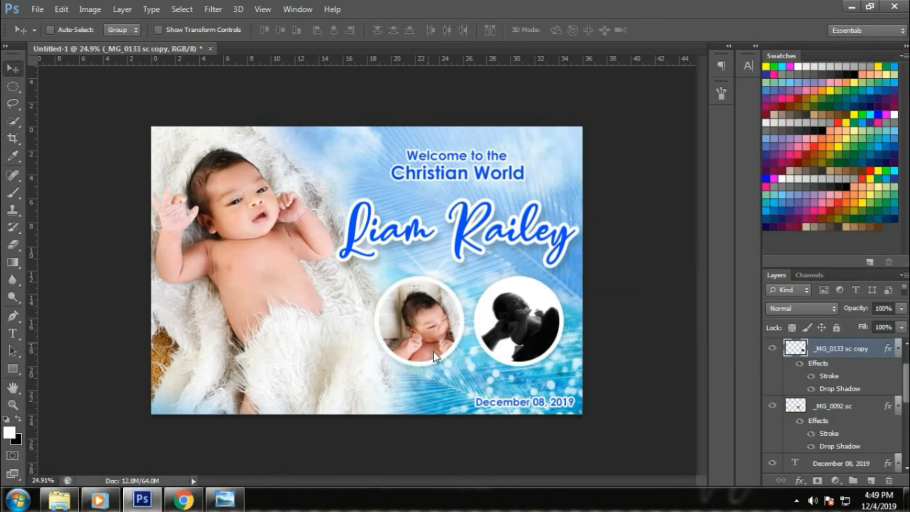
left_click(435, 357, "ctrl+shift")
key("ctrl+t")
left_click_drag(553, 370, 500, 401)
key("Return")
right_click(538, 401)
Nudge the date text up beneath the circles.
left_click(548, 406)
key("shift+Up")
right_click(524, 233)
left_click(535, 241)
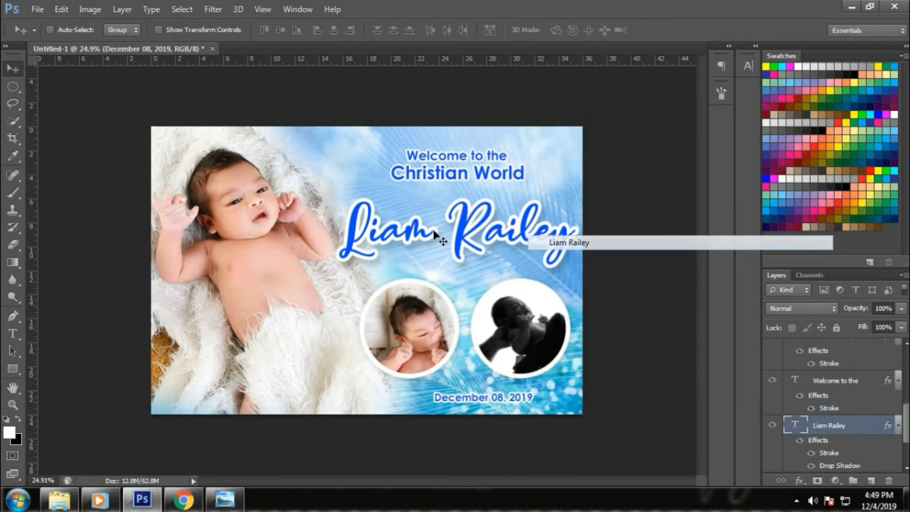
Stretch the script name slightly taller with Free Transform.
key("ctrl+t")
left_click_drag(465, 196, 465, 192)
key("Return")
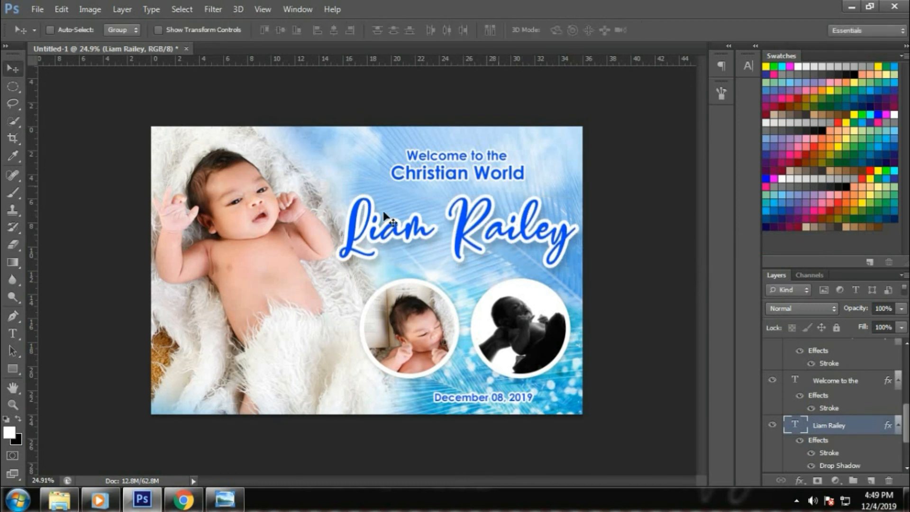
Rotate the main baby photo _MG_0087 sc about 1.95° clockwise.
right_click(279, 249)
left_click(291, 256)
key("ctrl+t")
left_click_drag(634, 347, 632, 352)
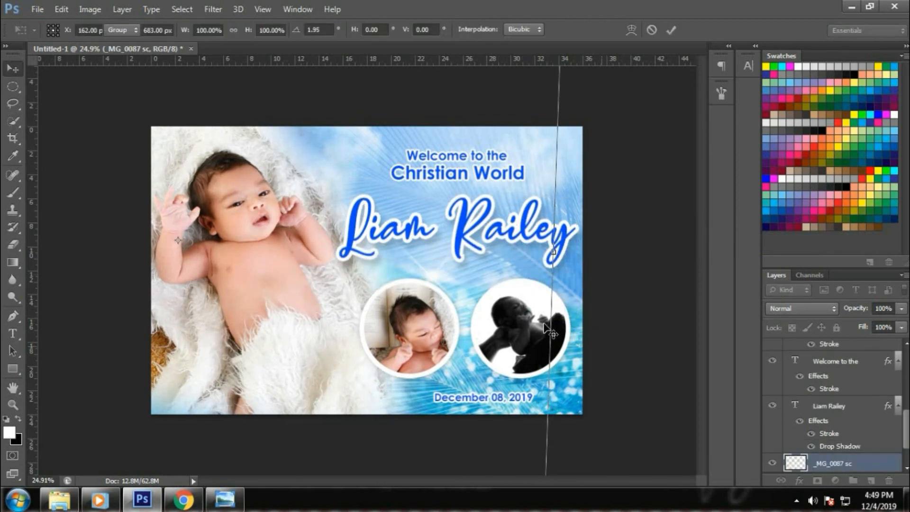
key("Return")
Raise the 'Christian World' line slightly under 'Welcome to the', then reselect the date.
right_click(495, 160)
left_click(506, 169)
right_click(508, 175, "shift")
left_click(519, 185, "shift")
key("shift+Up")
key("shift+Up")
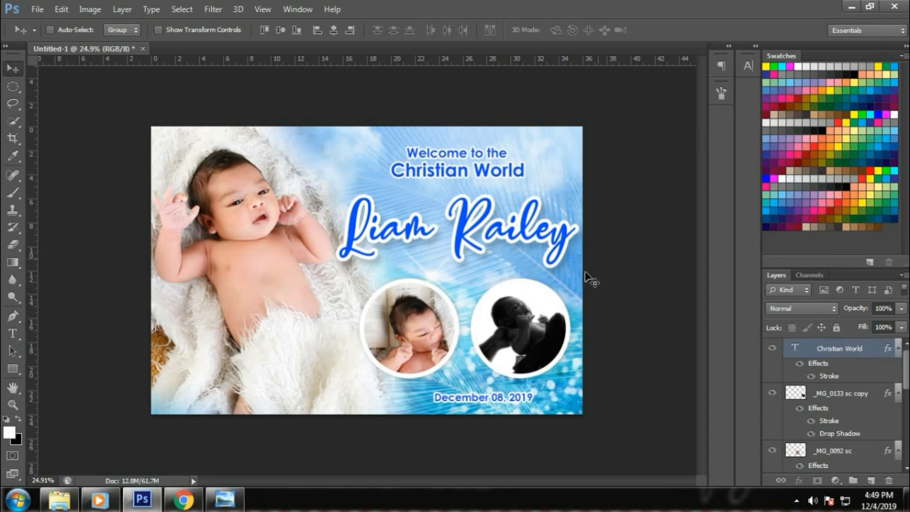
right_click(508, 396)
left_click(519, 402)
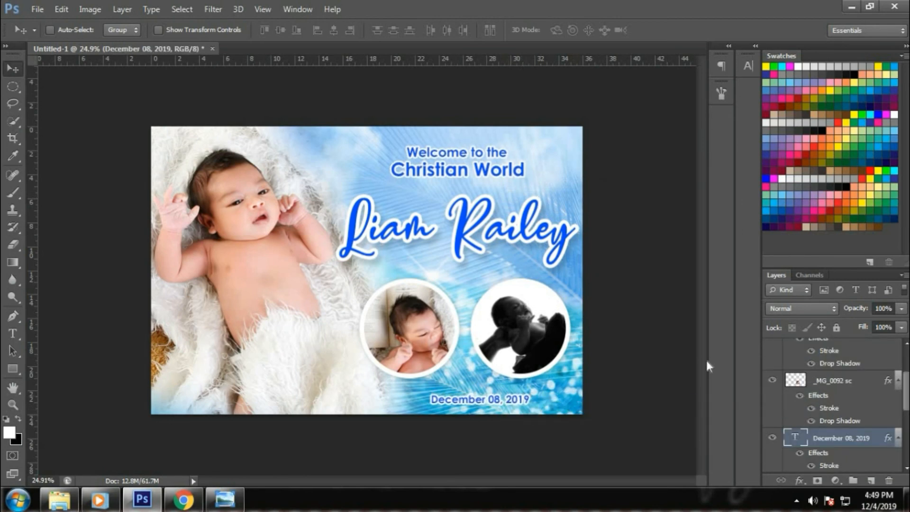
Save the card as a PSD named after the baby in a project folder under Transcend (G:)\ALL FILES.
key("ctrl+shift+s")
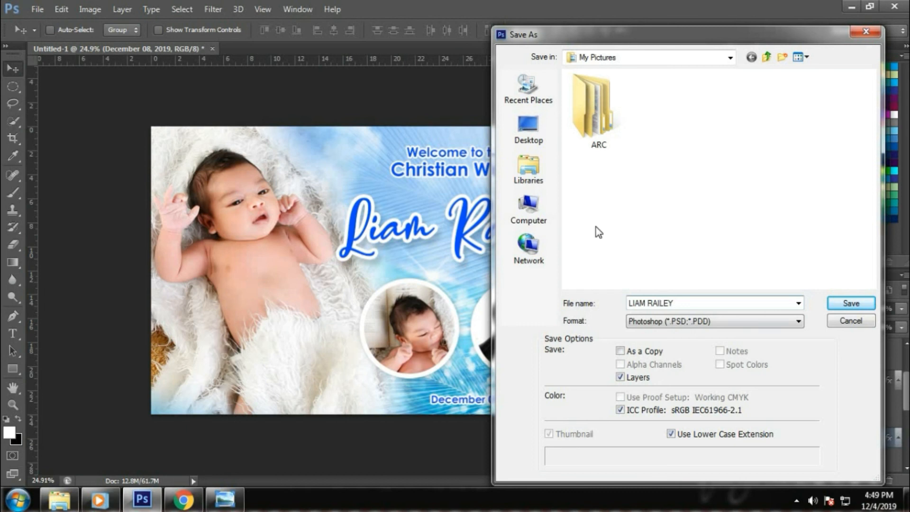
left_click(527, 208)
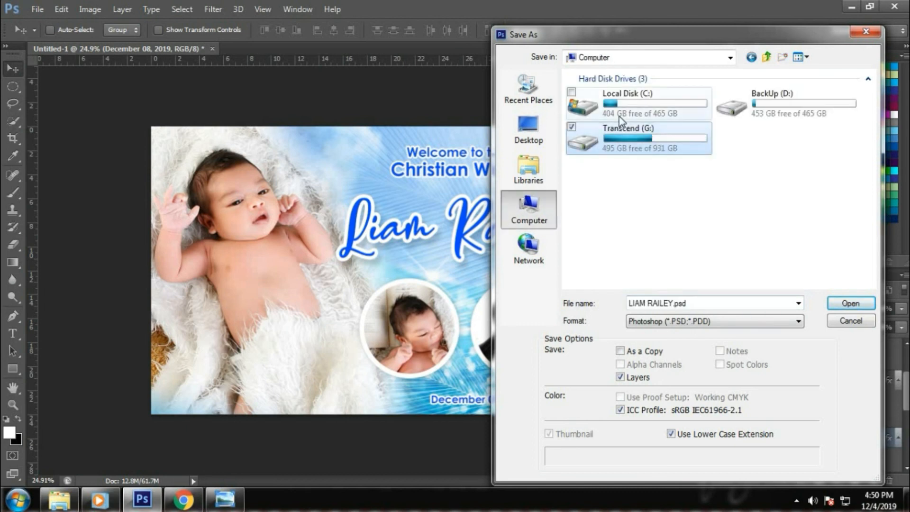
double_click(630, 146)
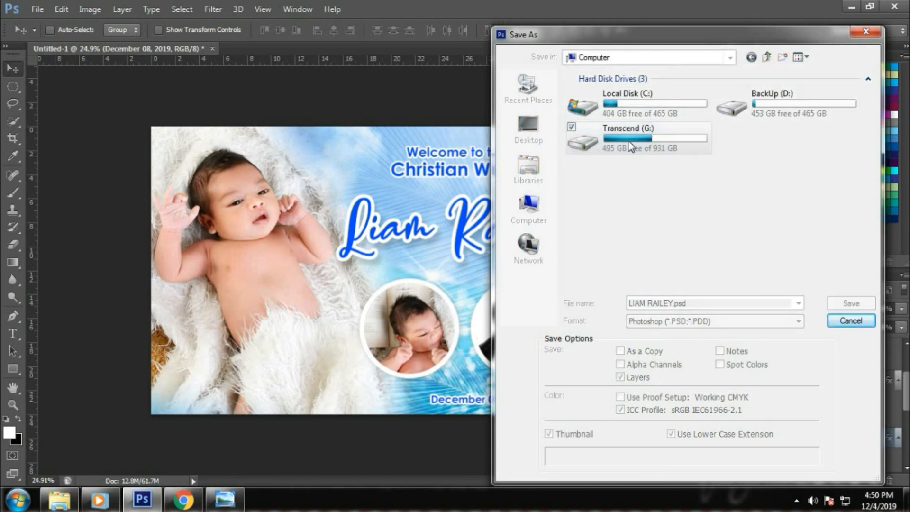
double_click(625, 107)
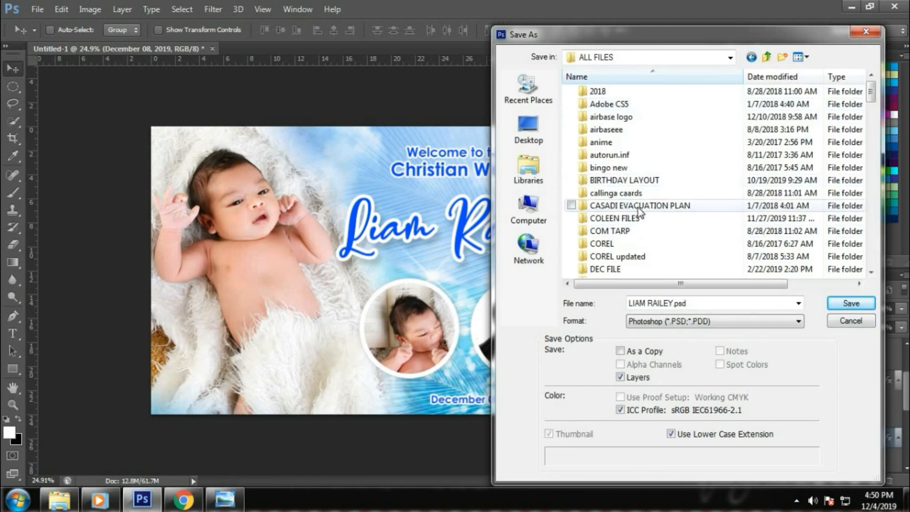
left_click(639, 181)
double_click(638, 219)
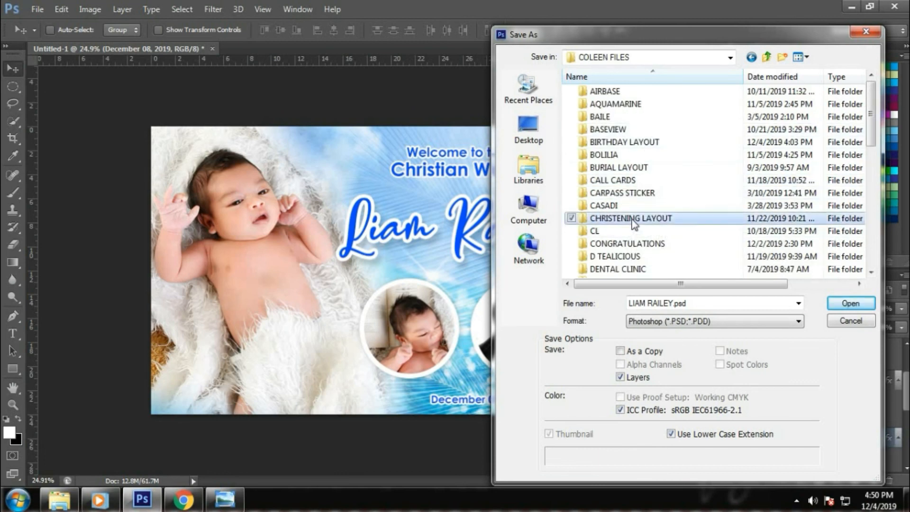
key("Return")
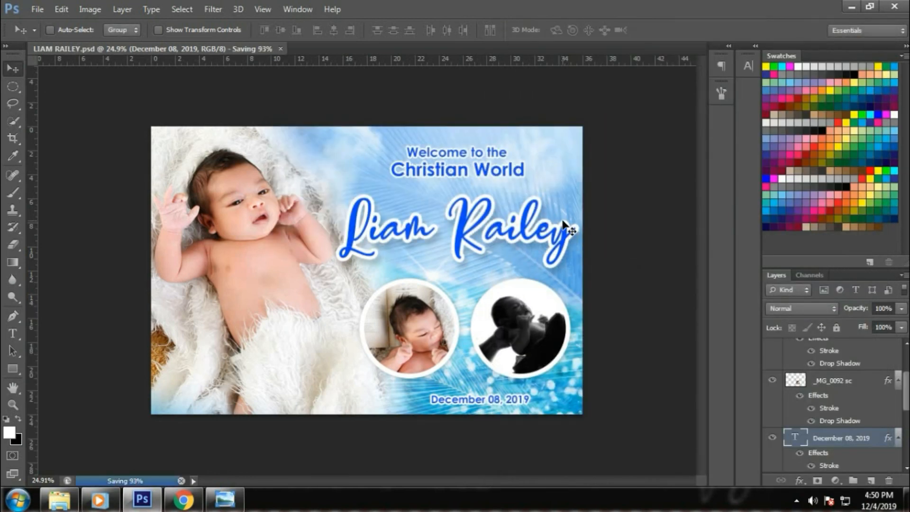
Reopen and dismiss the Save As dialog, then fit the whole card on screen.
key("ctrl+shift+s")
left_click(721, 318)
left_click(720, 205)
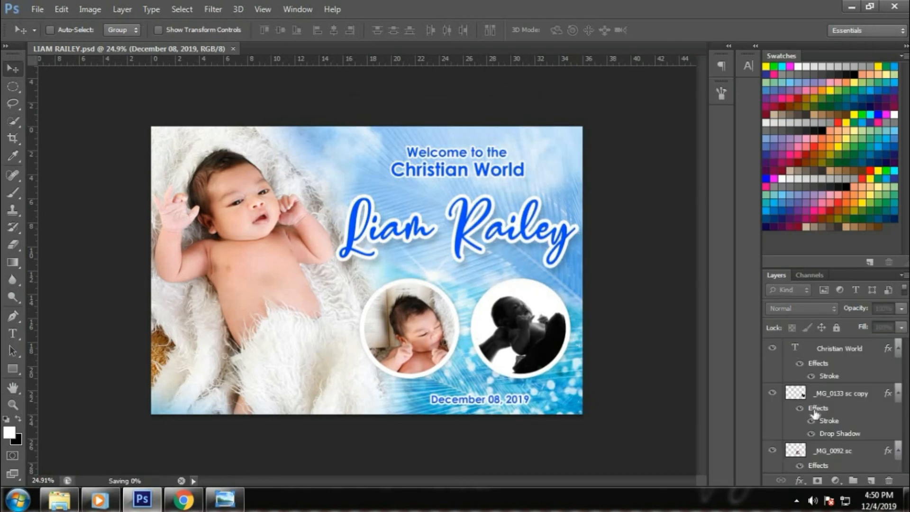
right_click(581, 384, "ctrl")
left_click(611, 393)
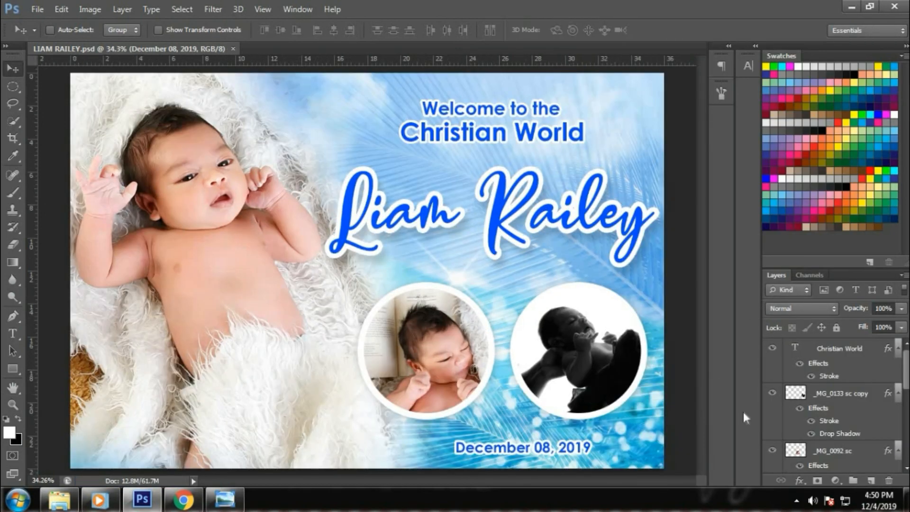